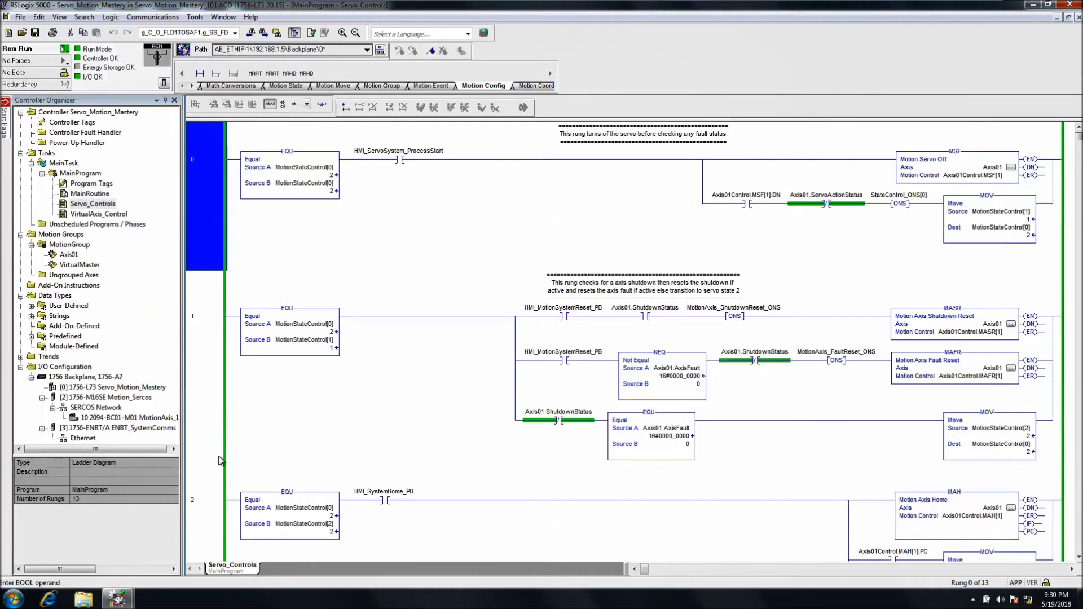
# Launch the Logix5000 Task Monitor from the RSLogix 5000 Tools and move its window over the ladder logic.
pyautogui.click(15, 600)
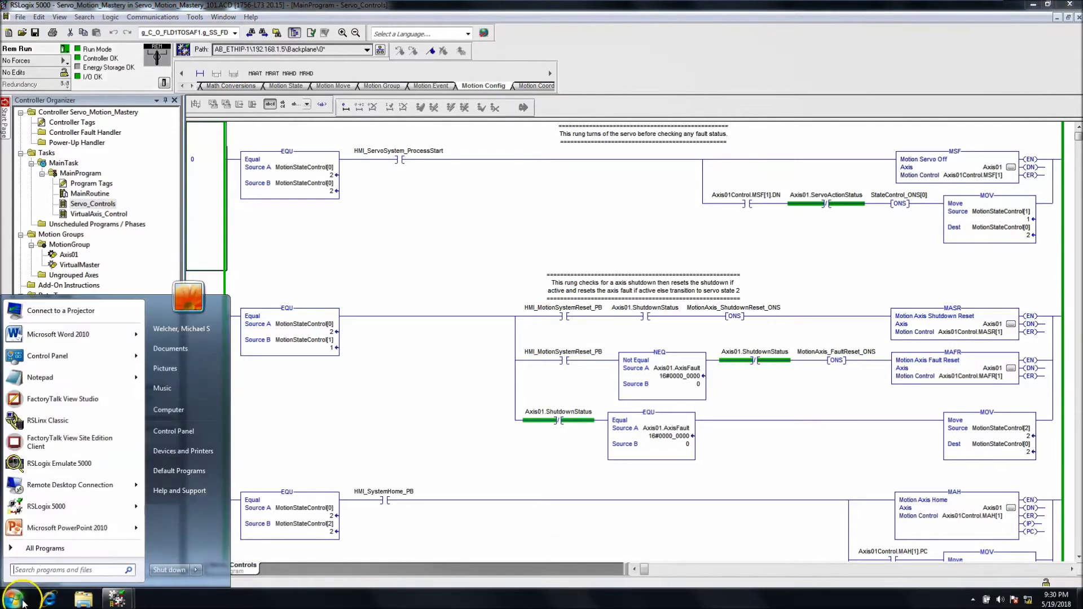
pyautogui.click(64, 549)
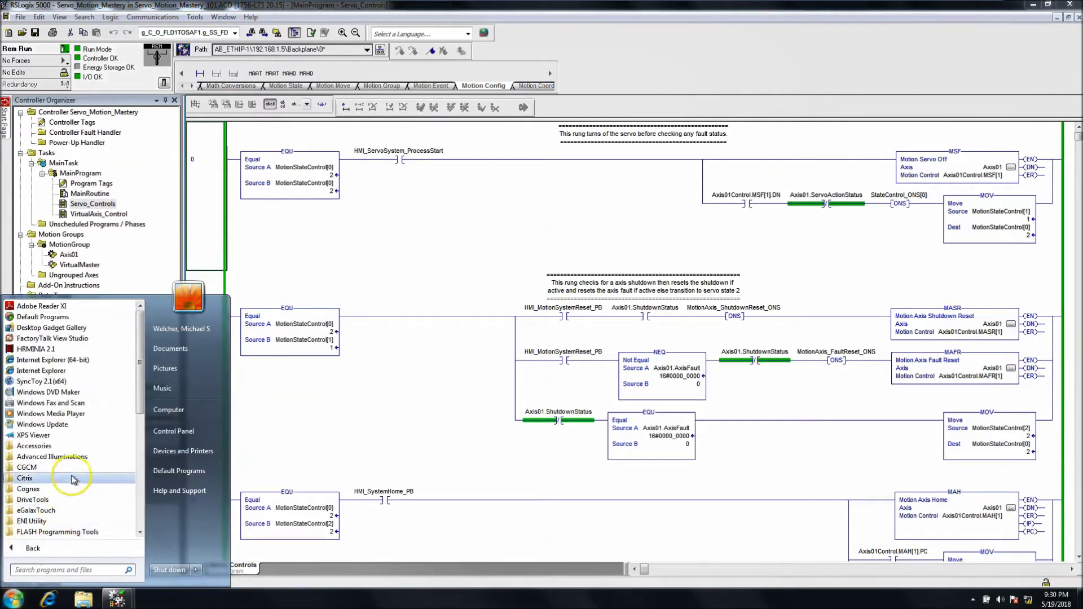
pyautogui.moveTo(139, 415); pyautogui.dragTo(151, 464)
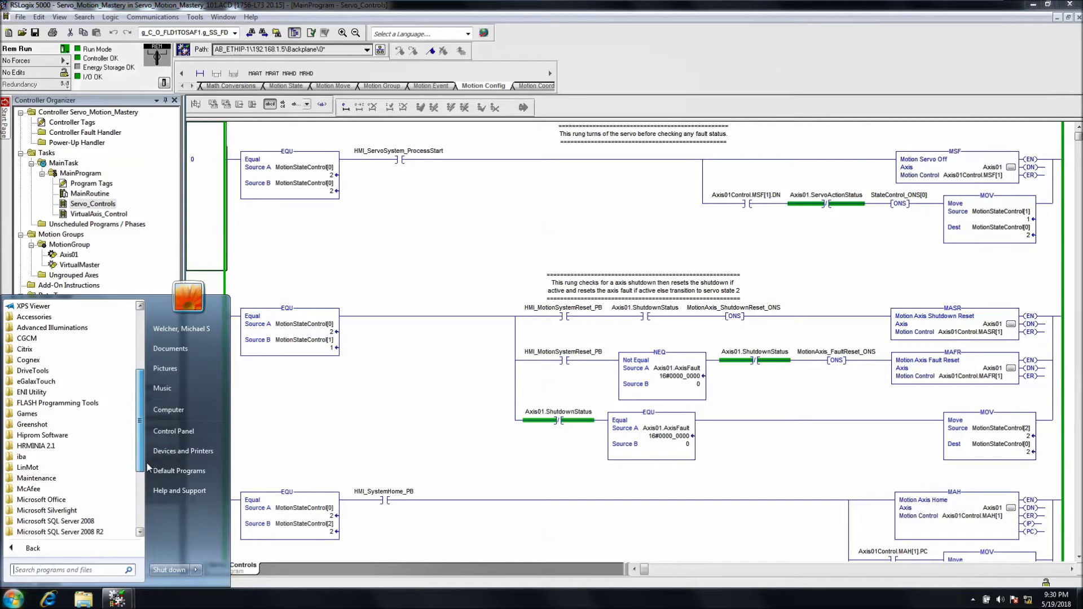
pyautogui.moveTo(147, 469); pyautogui.dragTo(145, 500)
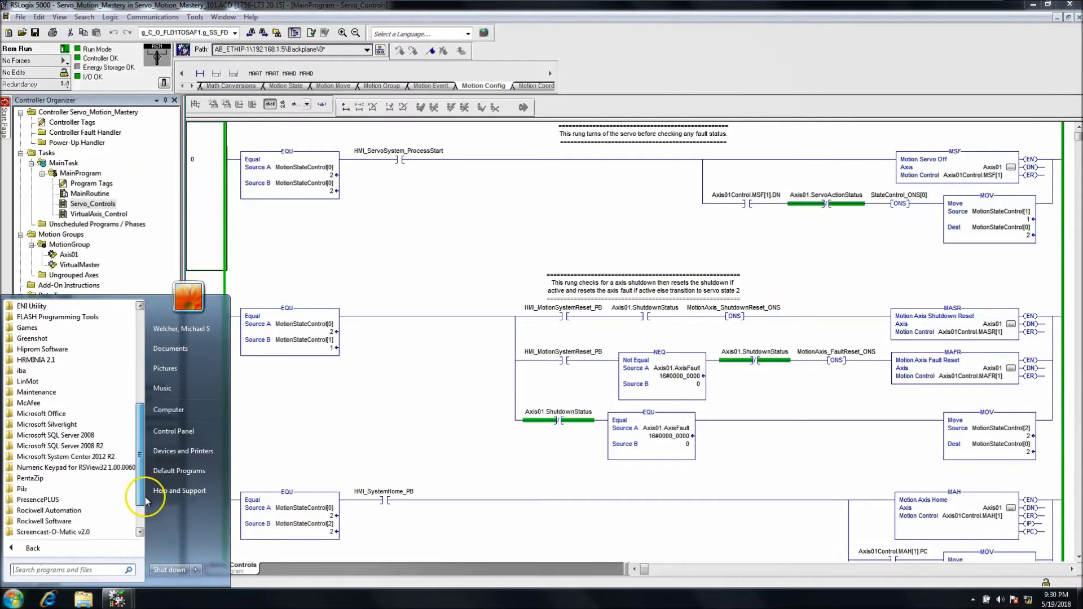
pyautogui.click(70, 524)
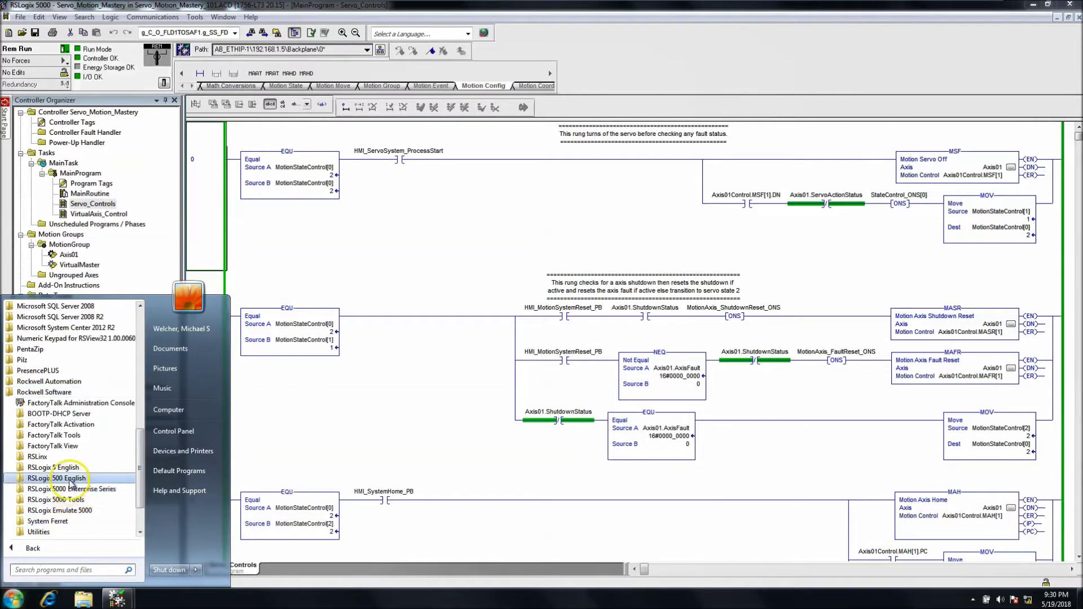
pyautogui.click(76, 490)
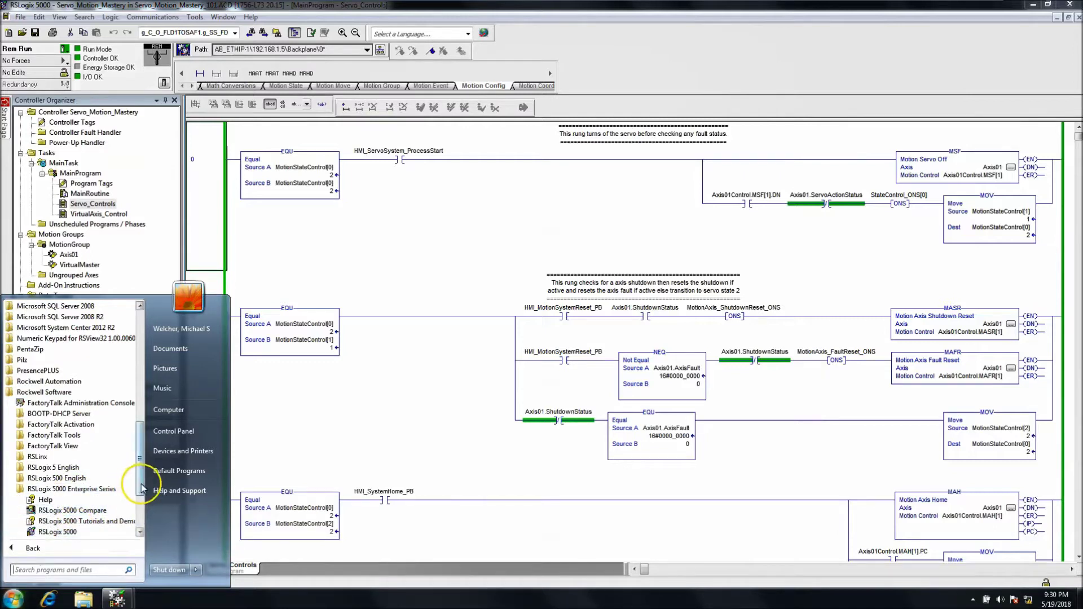
pyautogui.scroll(-2, 140, 477)
pyautogui.click(68, 468)
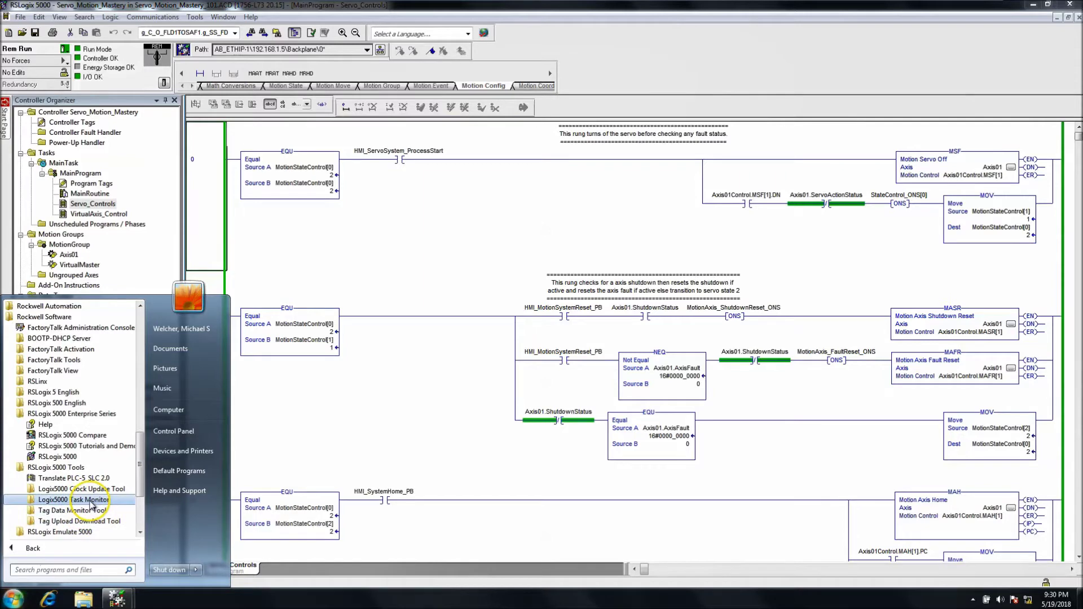
pyautogui.scroll(-2, 90, 504)
pyautogui.click(95, 533)
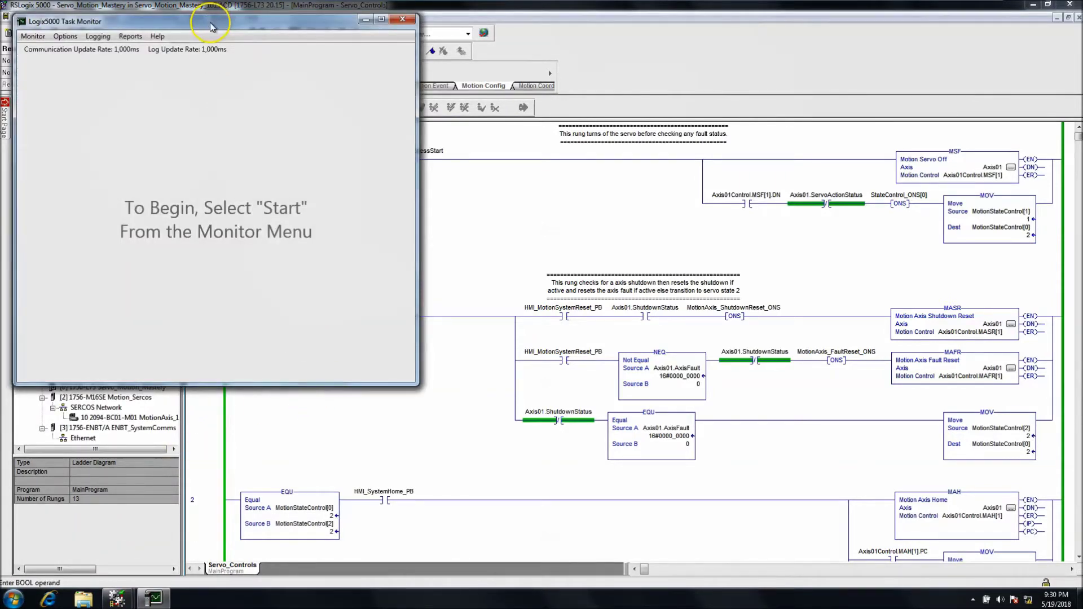
pyautogui.moveTo(225, 24); pyautogui.dragTo(595, 171)
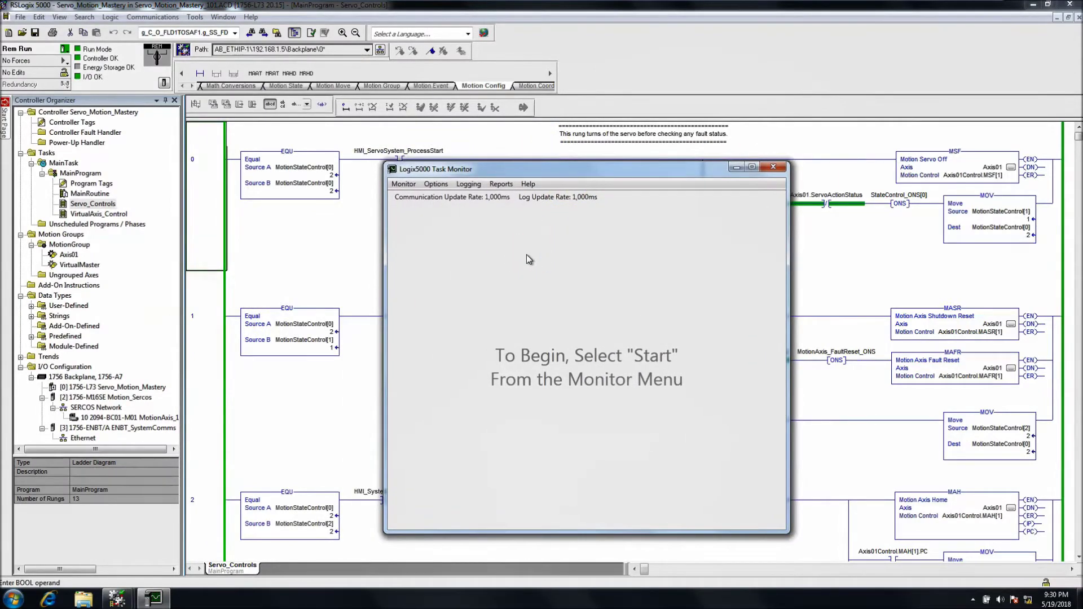
# Check the Task Monitor's version information and close it again.
pyautogui.click(529, 185)
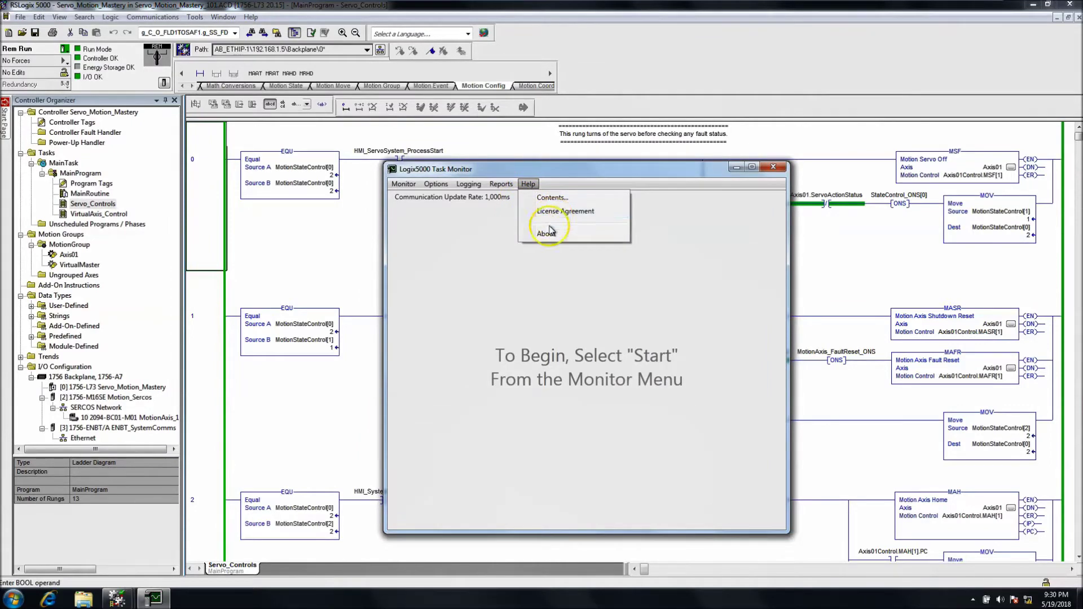
pyautogui.click(547, 233)
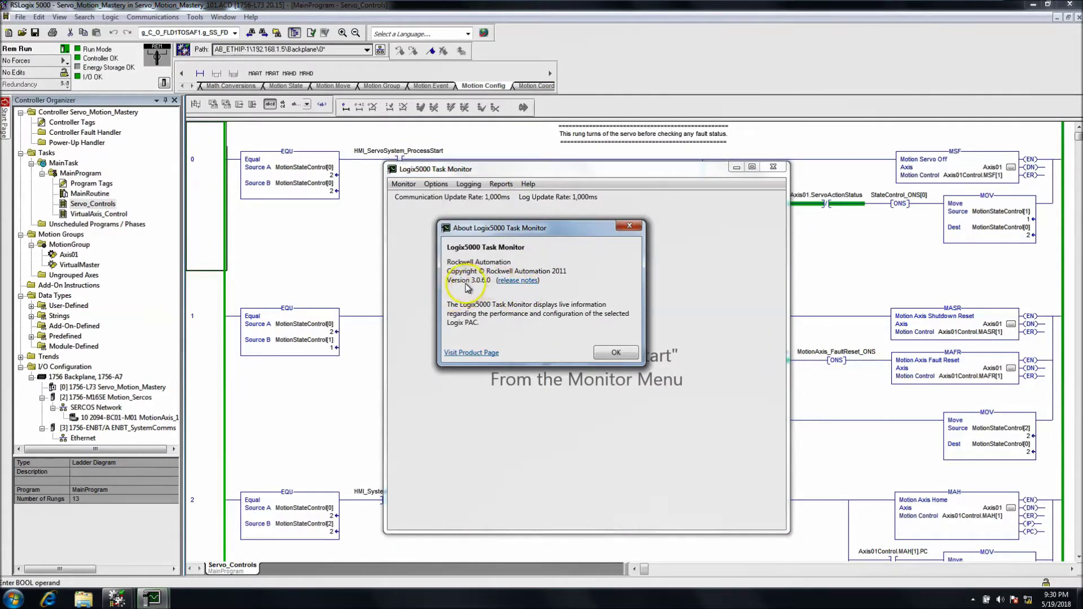
pyautogui.click(614, 354)
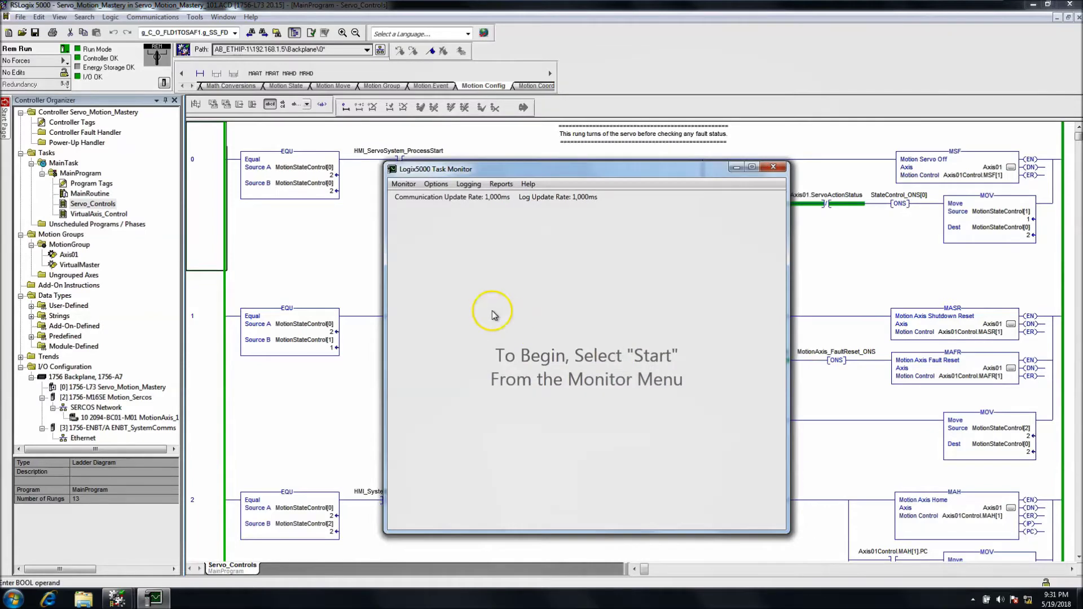
# Start monitoring the 1756-L73 LOGIX5573 controller Servo_Motion_Mastery in slot 00 of the 192.168.1.5 backplane on AB_ETHIP-1.
pyautogui.click(404, 185)
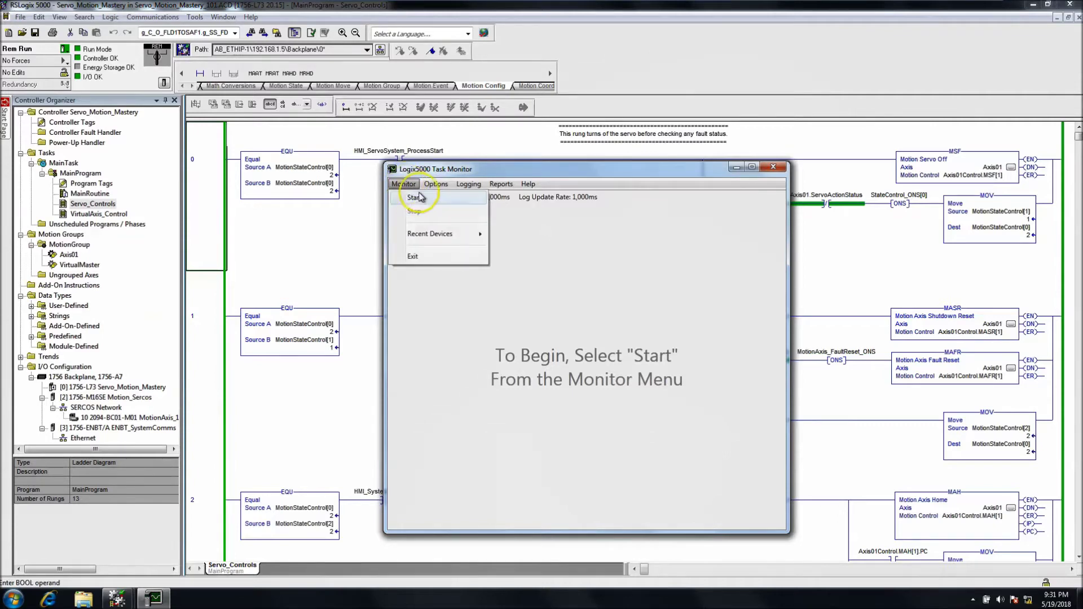
pyautogui.click(415, 197)
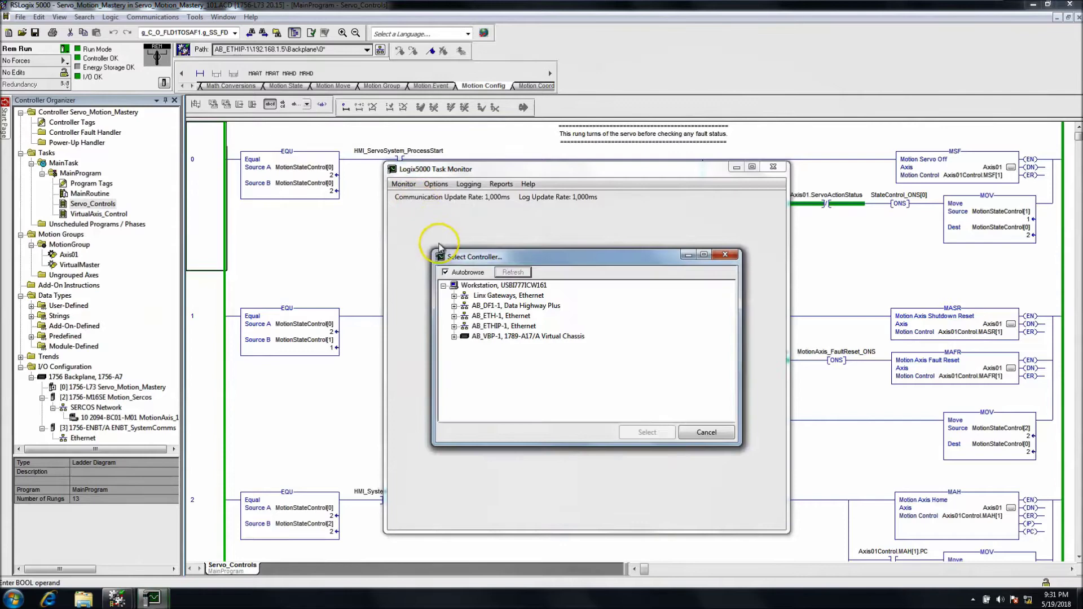
pyautogui.click(455, 327)
pyautogui.click(465, 337)
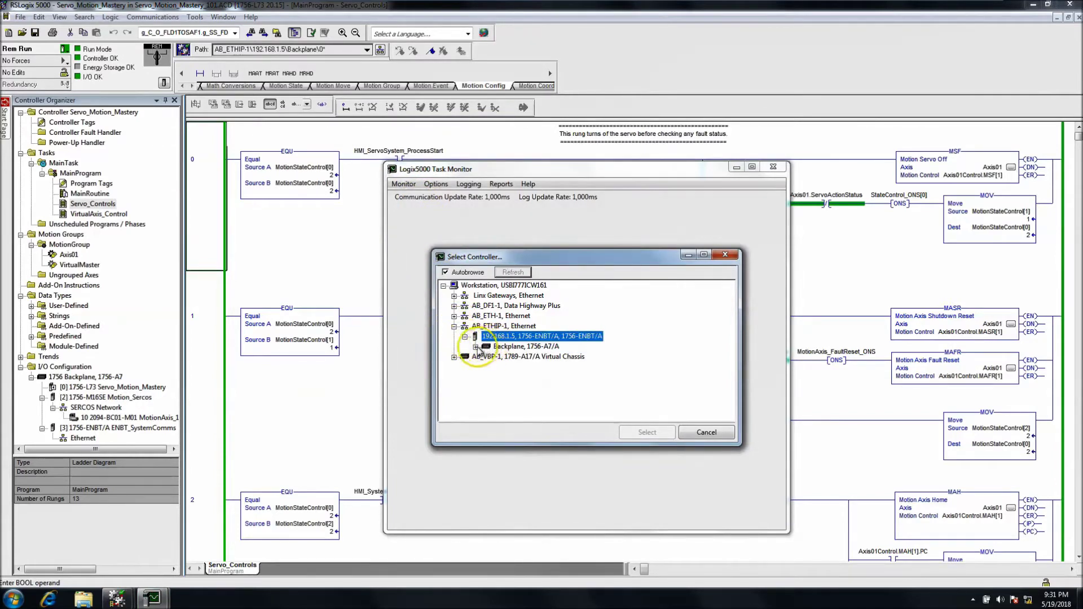
pyautogui.click(476, 347)
pyautogui.click(475, 347)
pyautogui.click(517, 356)
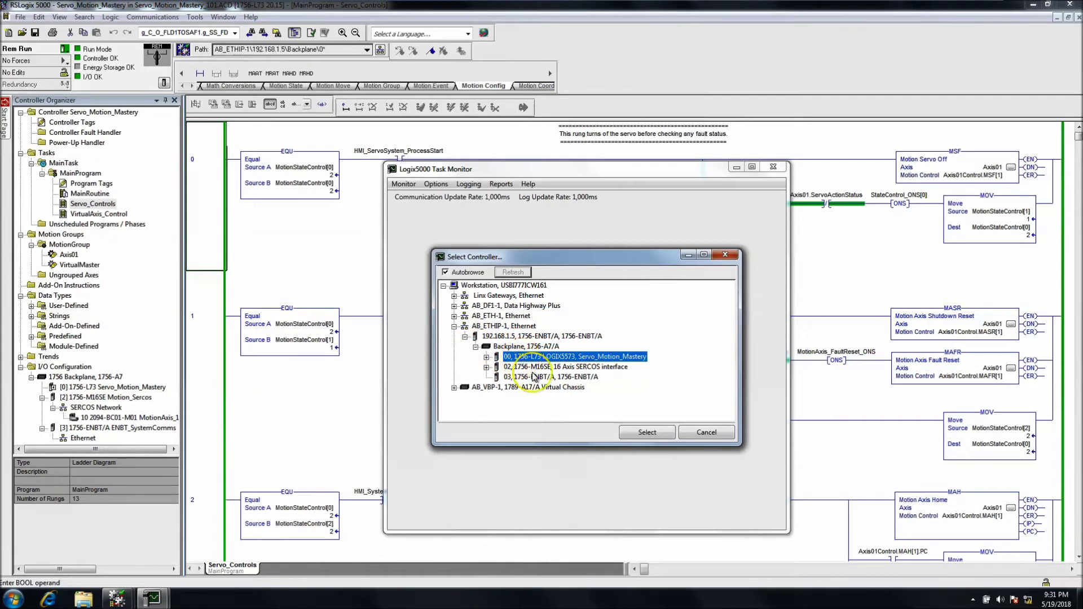
pyautogui.click(660, 435)
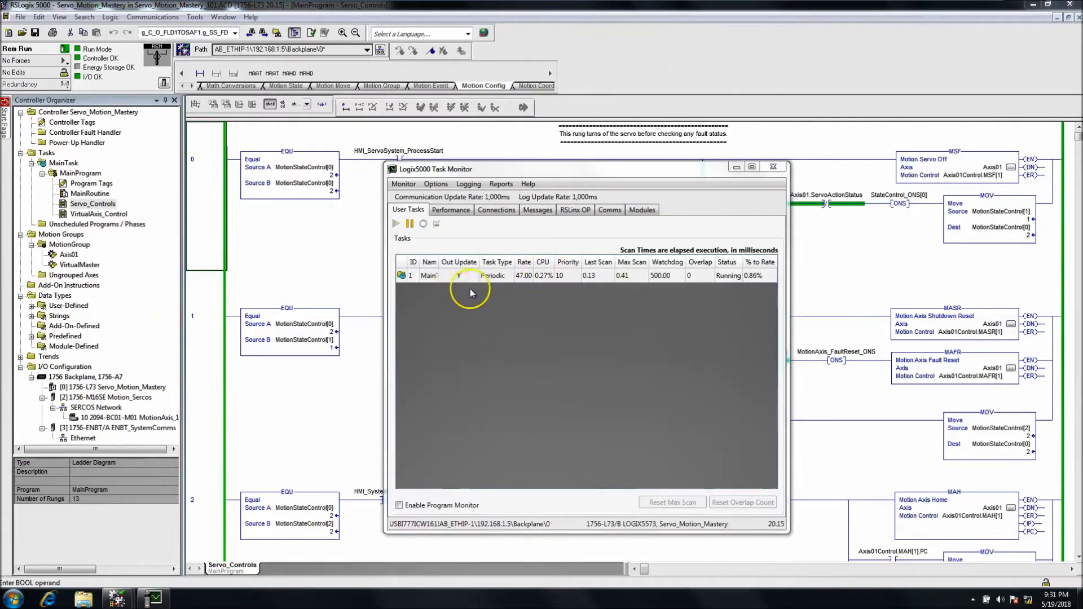
# Widen the Task Monitor window and the user task columns Name, Out Update, Task Type, Rate and CPU for easier reading.
pyautogui.moveTo(422, 262); pyautogui.dragTo(477, 263)
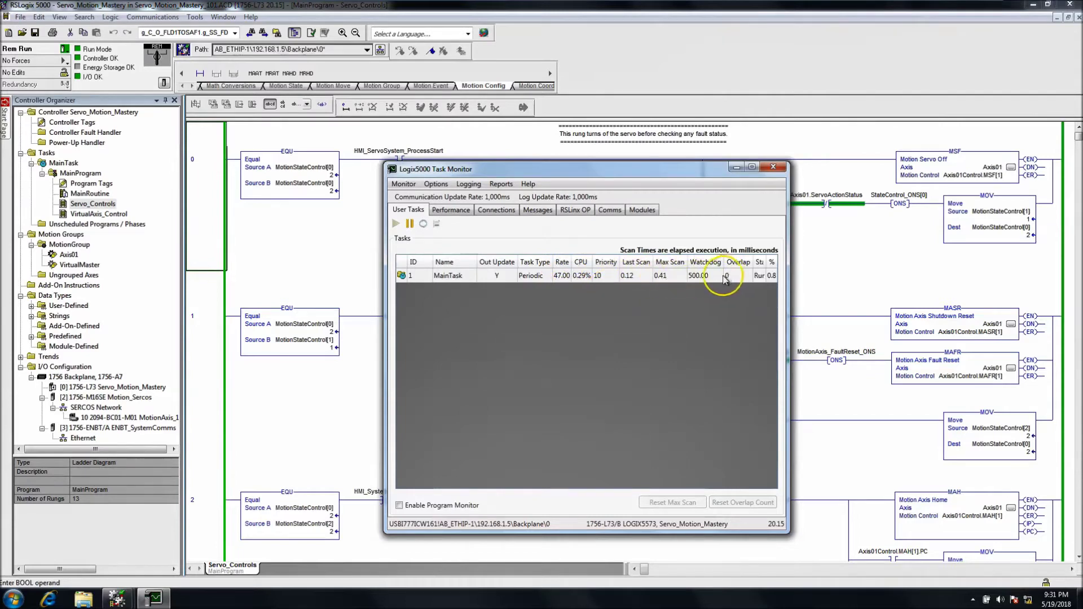
pyautogui.moveTo(790, 288); pyautogui.dragTo(958, 286)
pyautogui.moveTo(605, 261); pyautogui.dragTo(488, 265)
pyautogui.moveTo(646, 263); pyautogui.dragTo(571, 265)
pyautogui.moveTo(682, 263); pyautogui.dragTo(628, 265)
pyautogui.moveTo(698, 270); pyautogui.dragTo(667, 274)
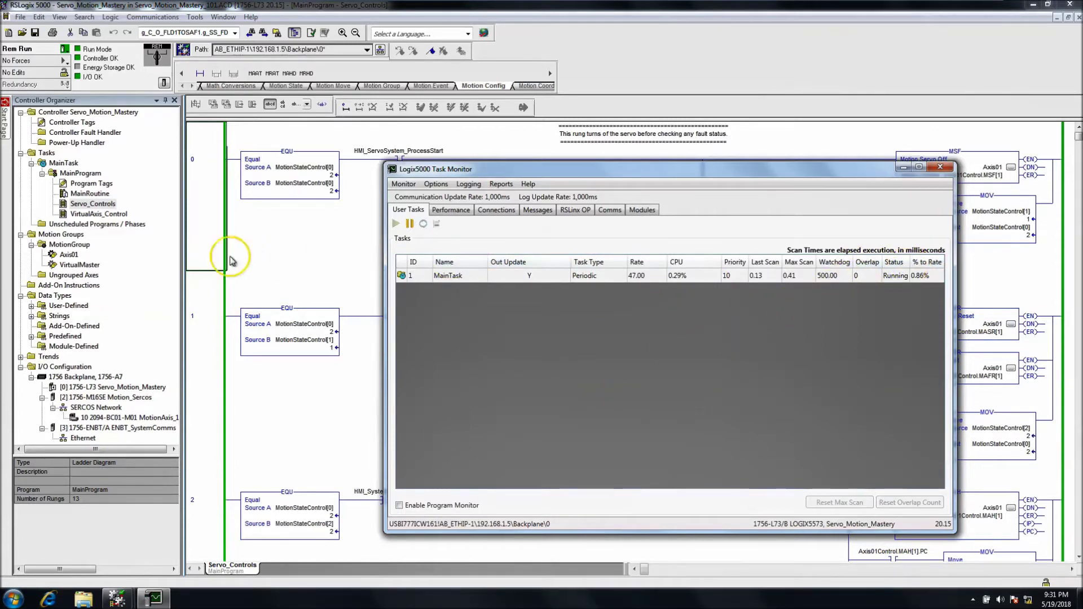
# In RSLogix 5000, set the period of MainTask to 8 ms in its task properties and apply it.
pyautogui.click(64, 163)
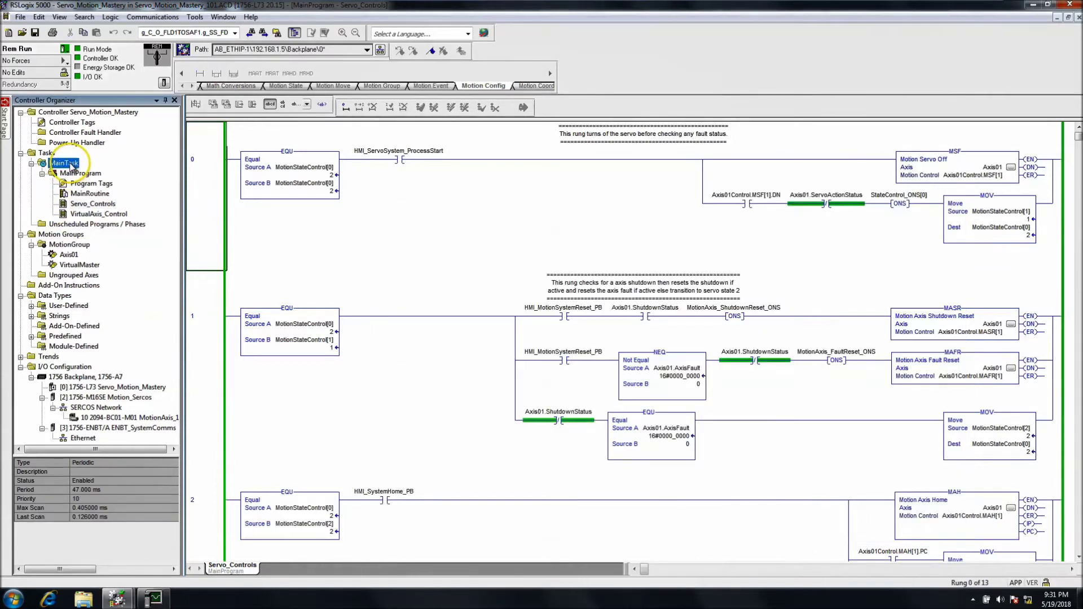
pyautogui.rightClick(69, 163)
pyautogui.click(104, 311)
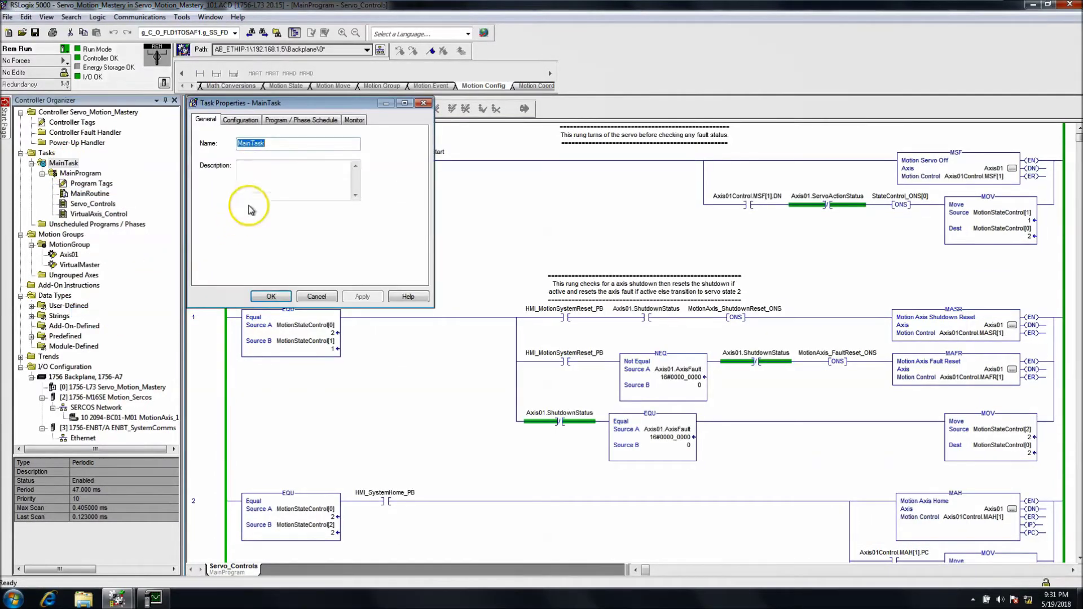
pyautogui.click(242, 123)
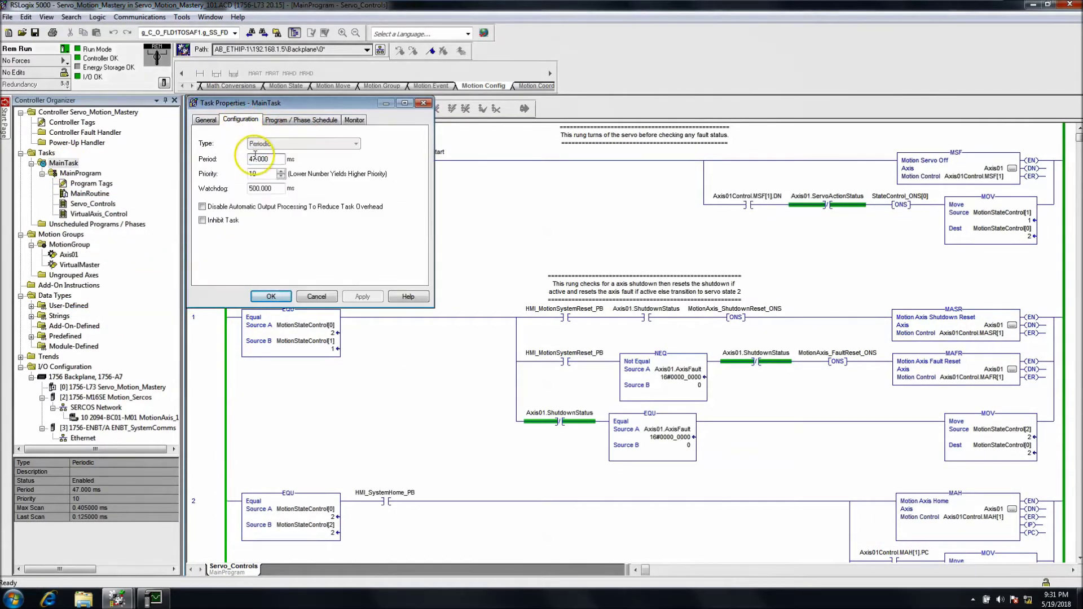
pyautogui.moveTo(255, 160); pyautogui.dragTo(249, 160)
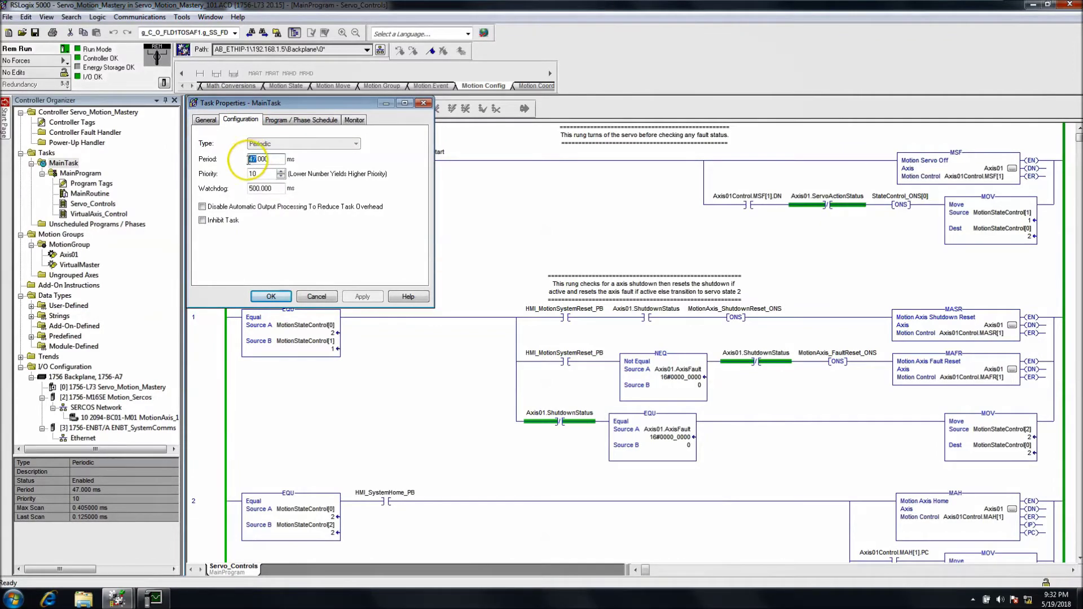
pyautogui.write('8')
pyautogui.click(363, 297)
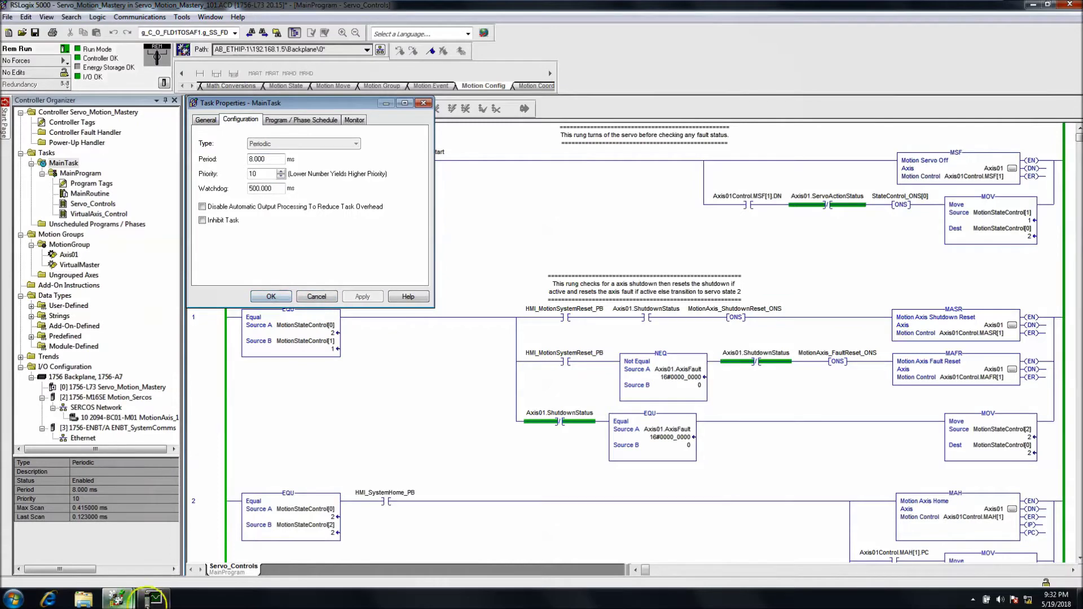
# Return to the Task Monitor and review MainTask's scan data, the CPU performance, the connections and the messages.
pyautogui.click(169, 597)
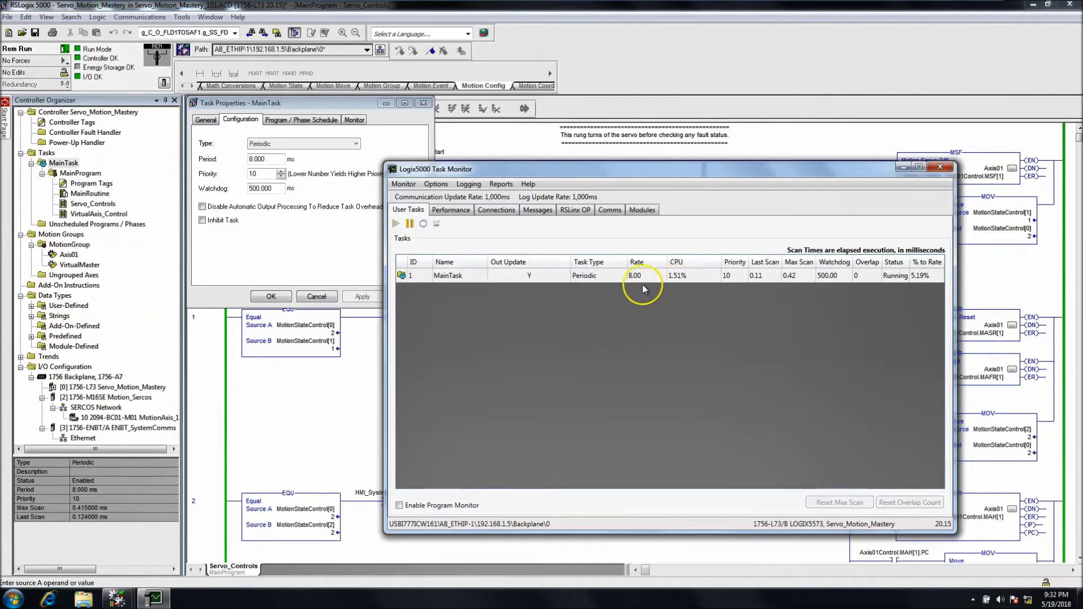
pyautogui.click(451, 211)
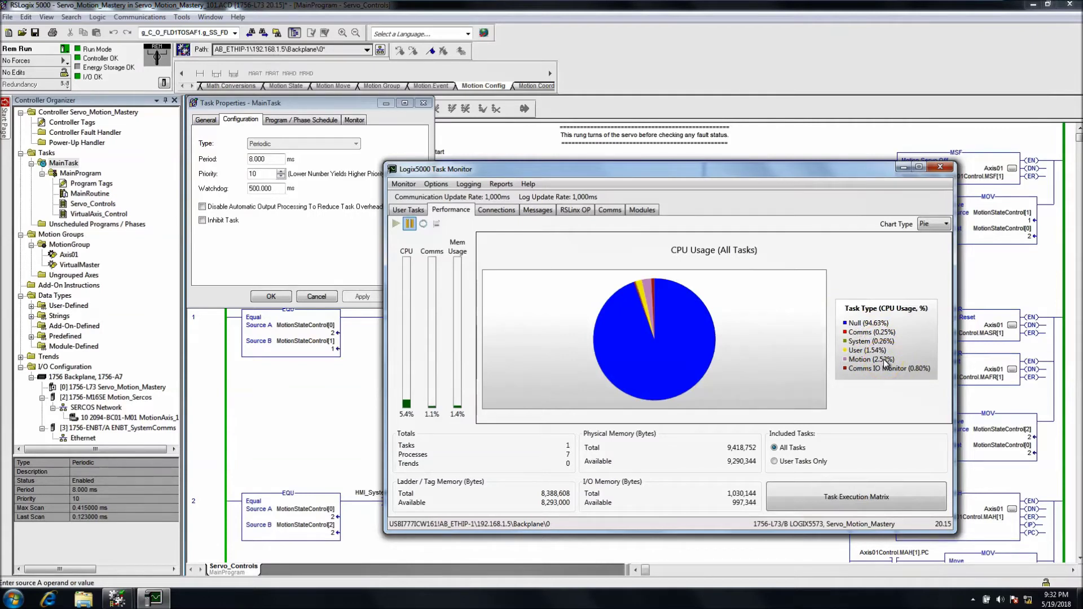
pyautogui.click(504, 213)
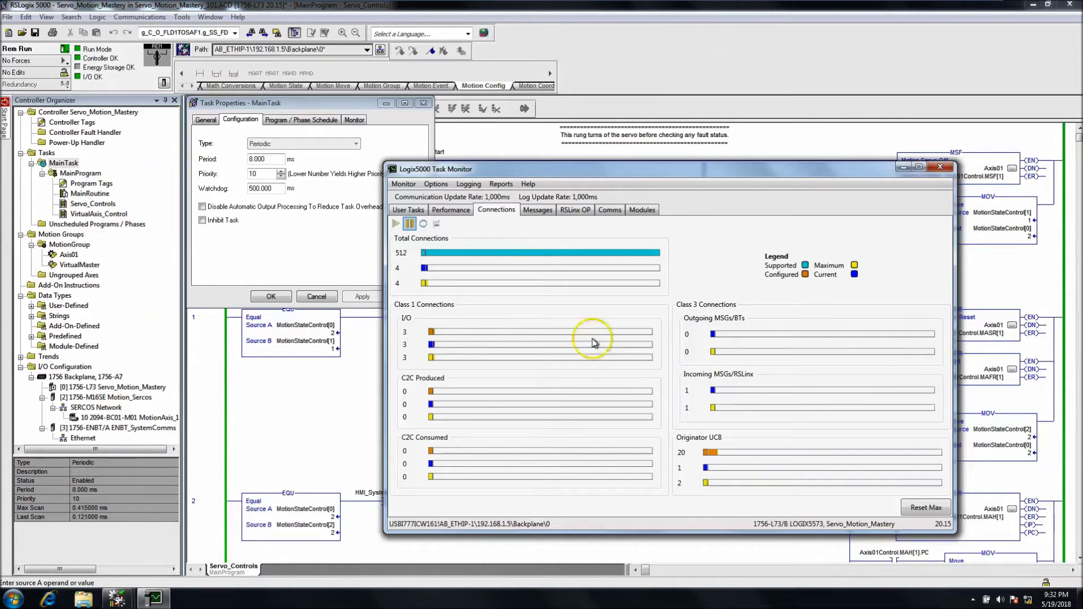
pyautogui.click(538, 210)
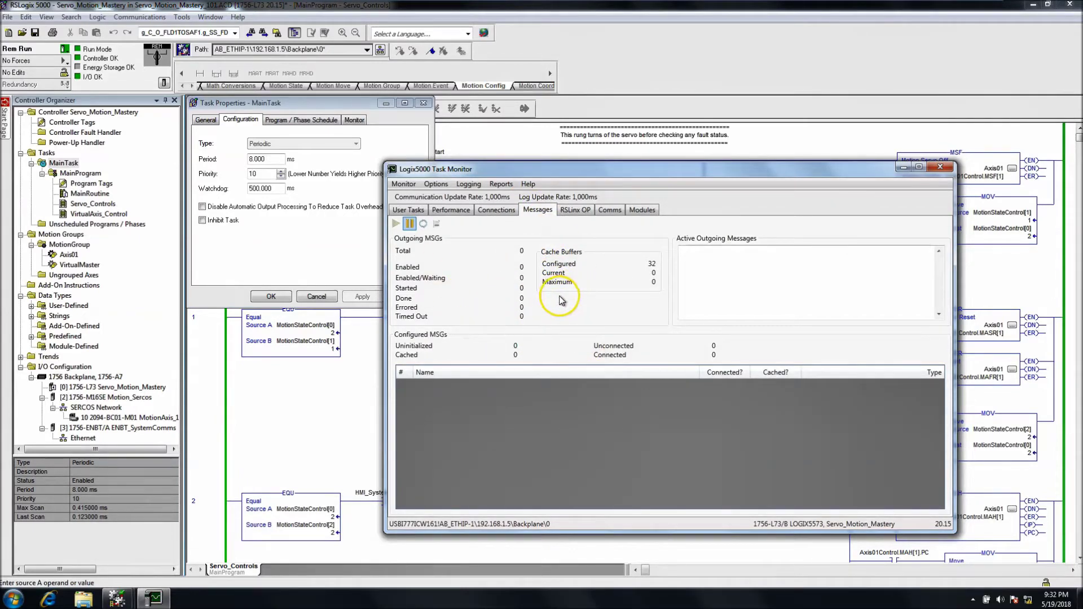
# View the Total HMI/RSLinx Opt. Packets chart as Line and return it to Bar.
pyautogui.click(577, 211)
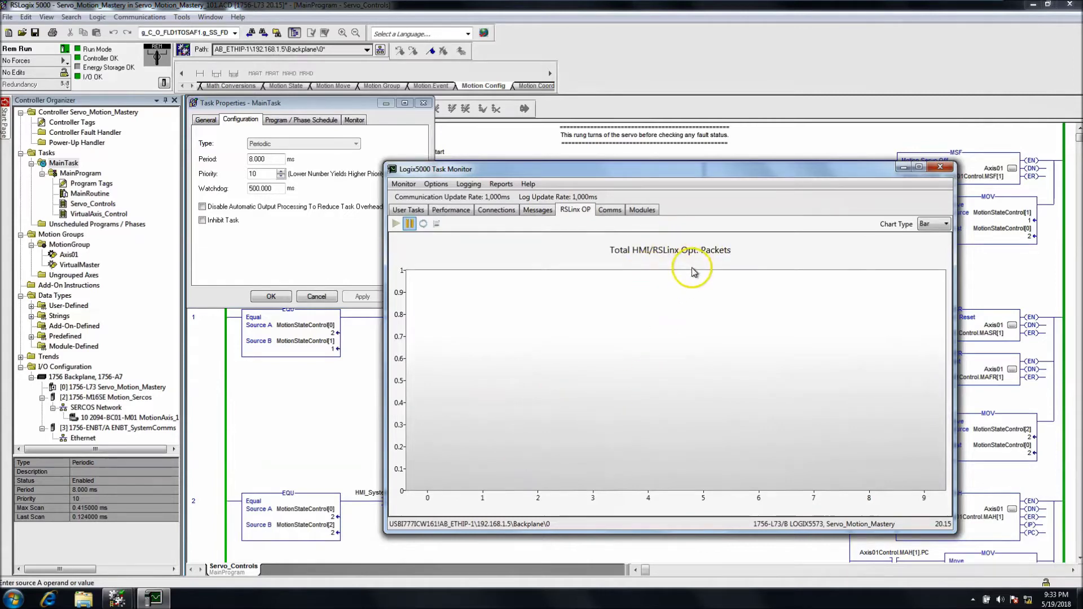
pyautogui.click(946, 225)
pyautogui.click(942, 246)
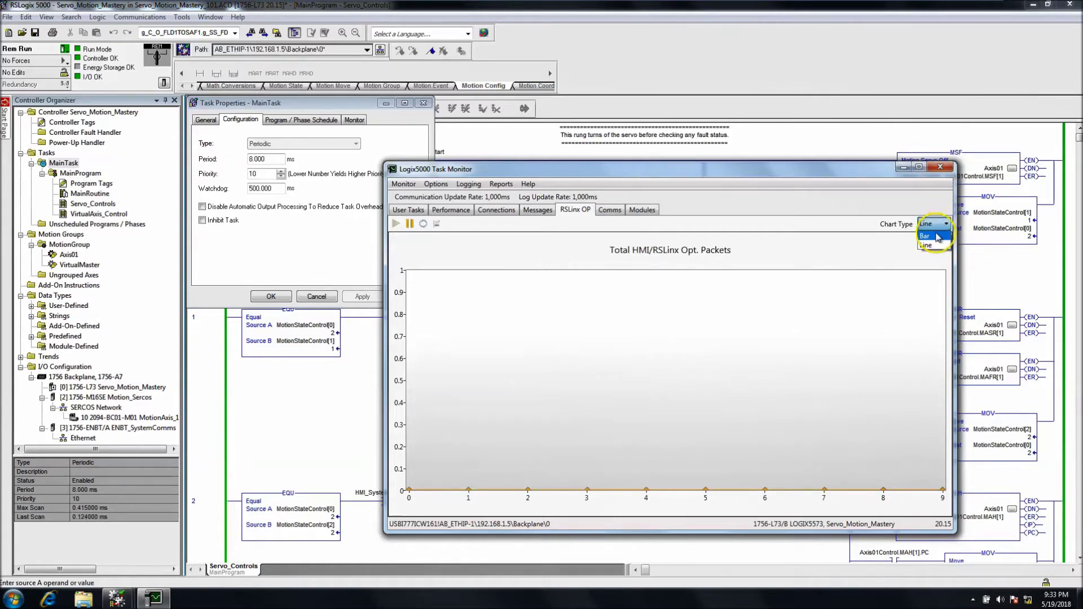
pyautogui.click(937, 237)
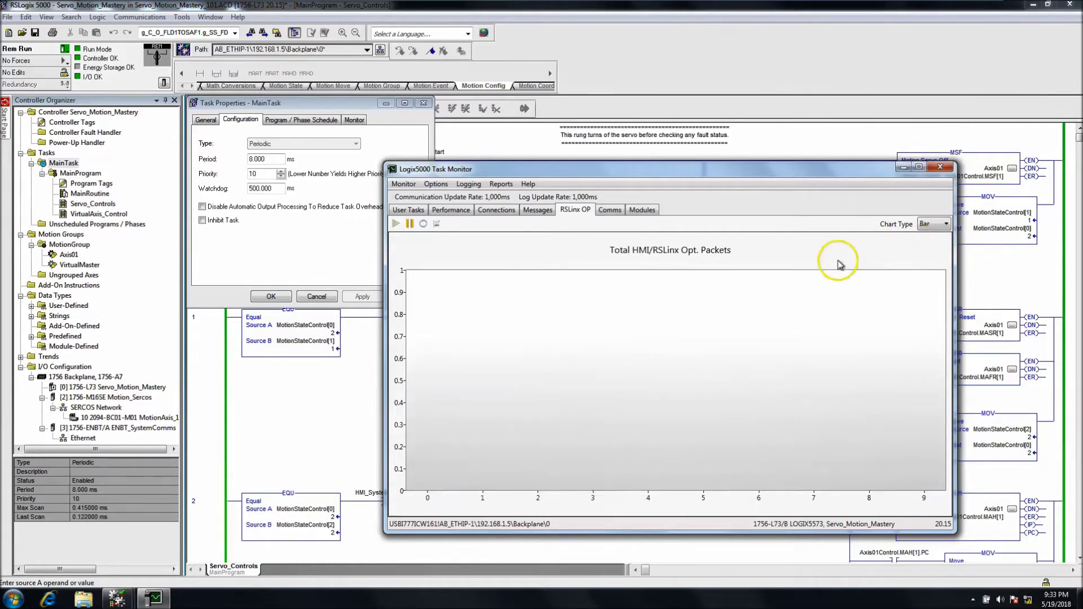
# View the Communications Task RunTime chart as Line and return it to Bar.
pyautogui.click(616, 211)
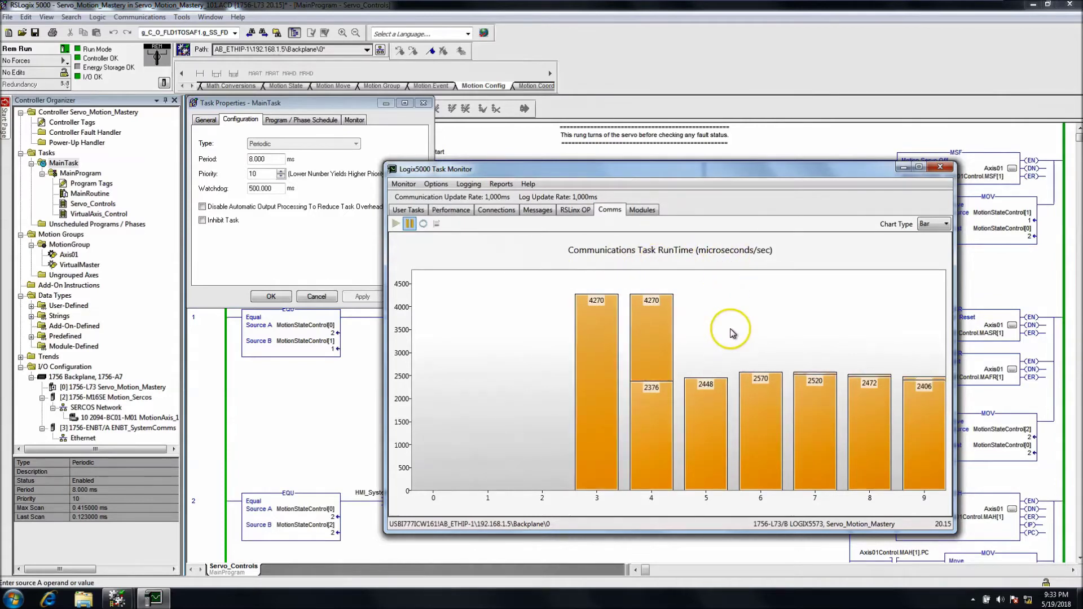
pyautogui.click(934, 224)
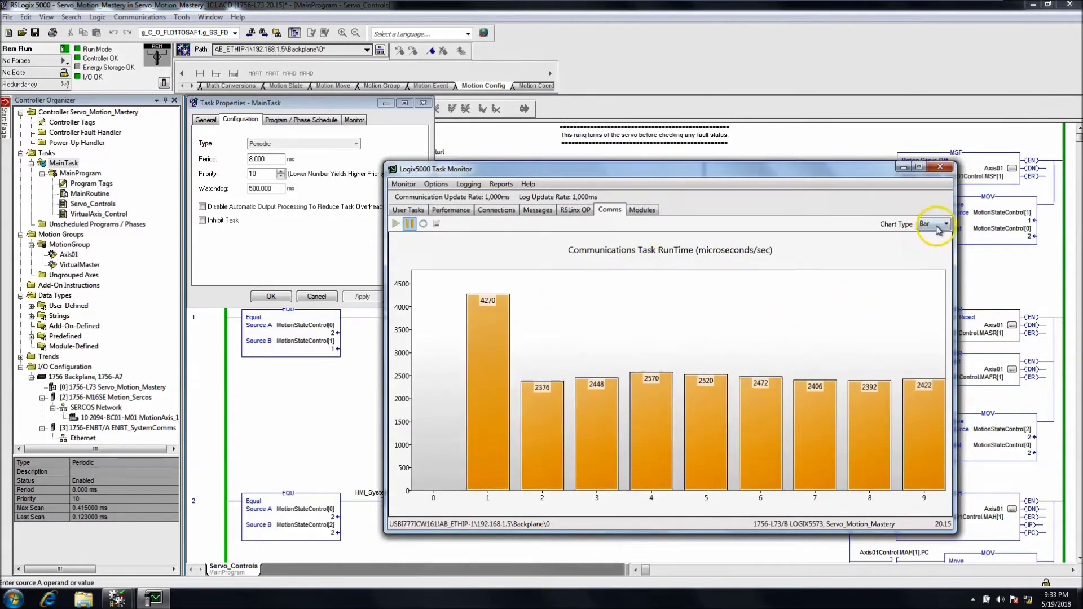
pyautogui.click(928, 241)
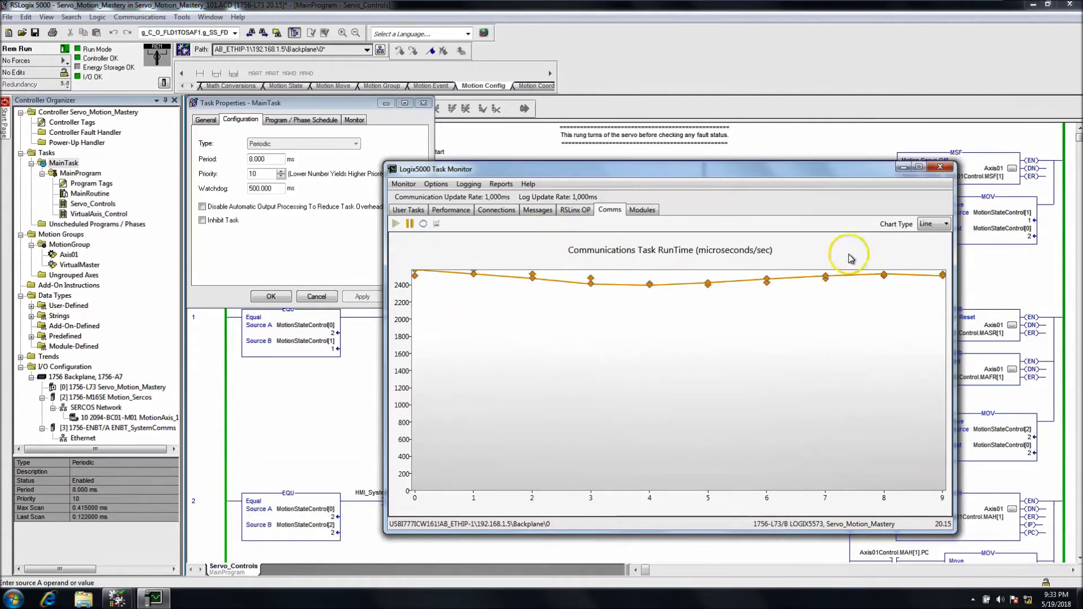
pyautogui.click(946, 226)
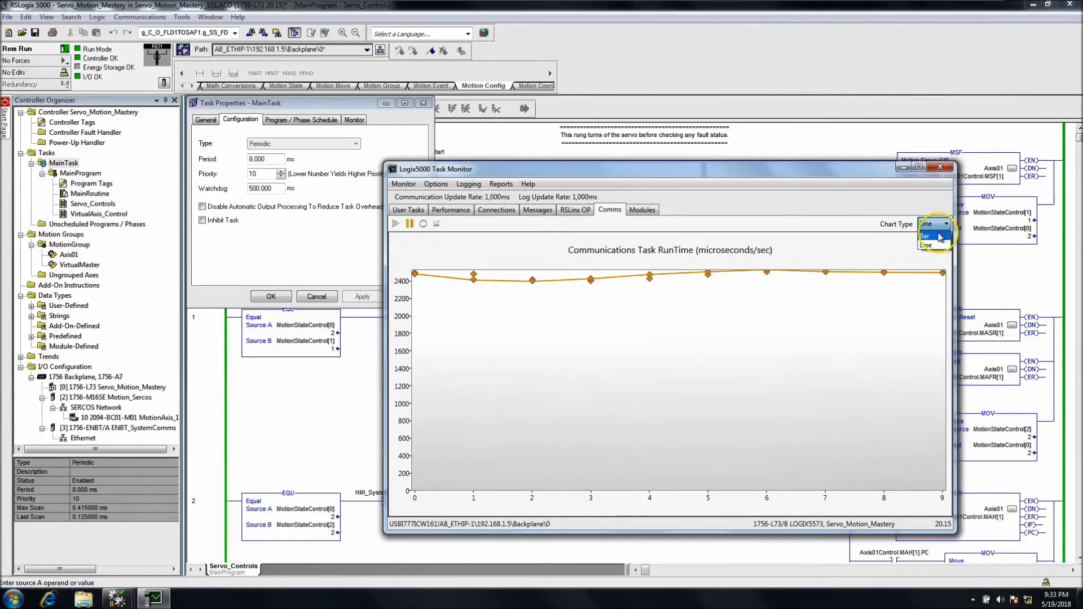
pyautogui.click(938, 237)
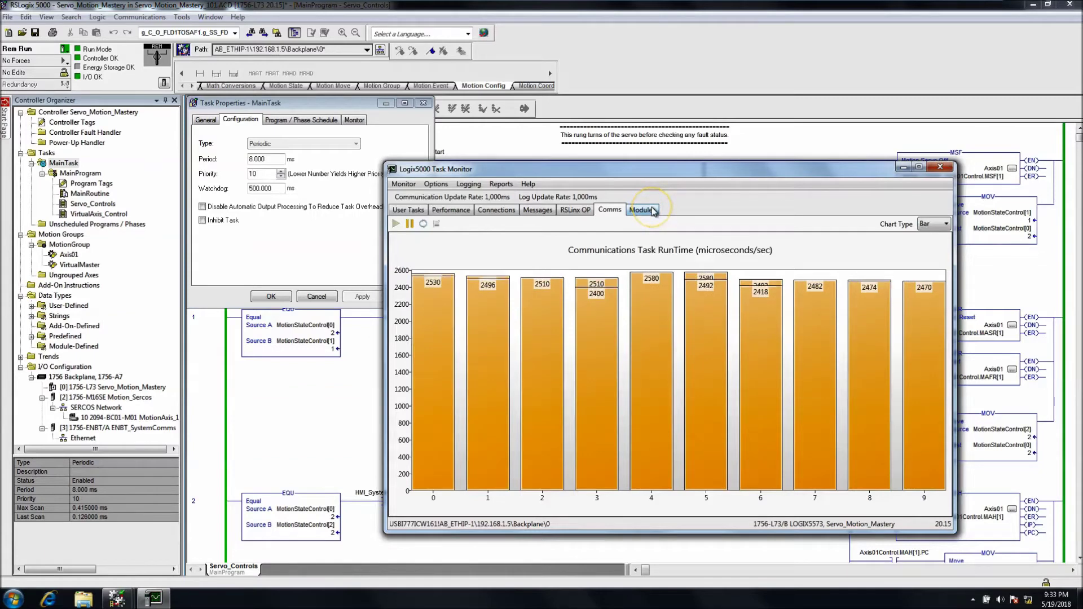
# Examine the CPU load, connections and request data of EtherNet Module #1, and recheck MainTask's scan data and the controller's CPU usage.
pyautogui.click(651, 211)
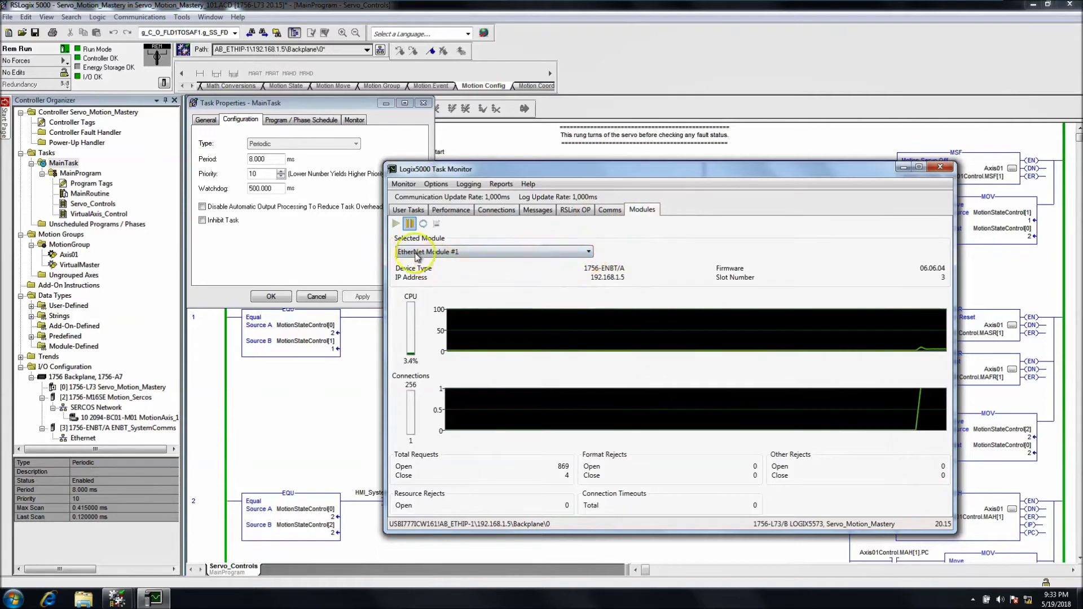
pyautogui.click(577, 254)
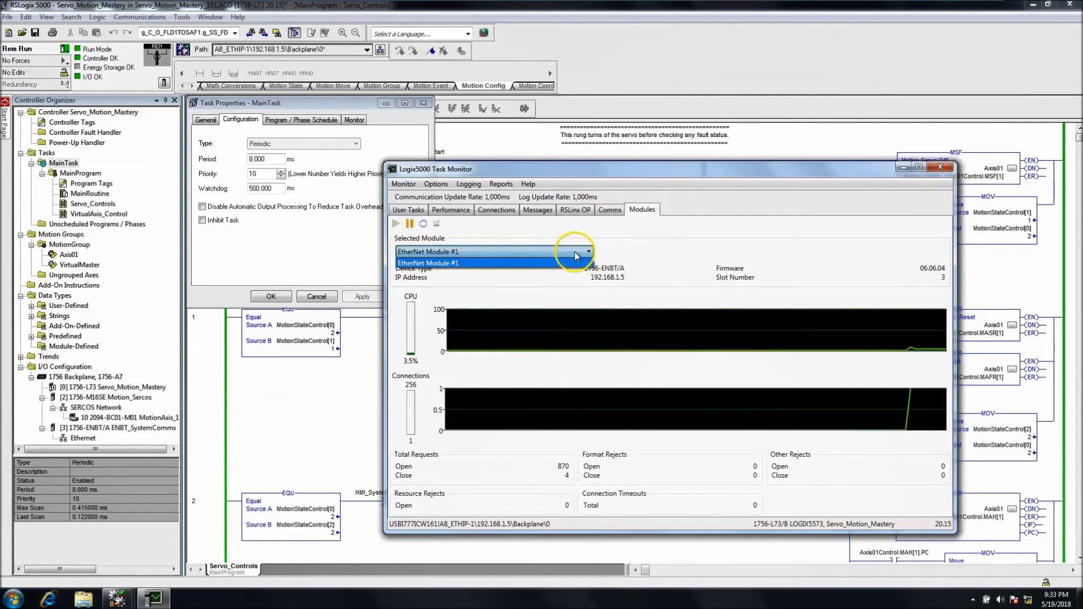
pyautogui.click(455, 263)
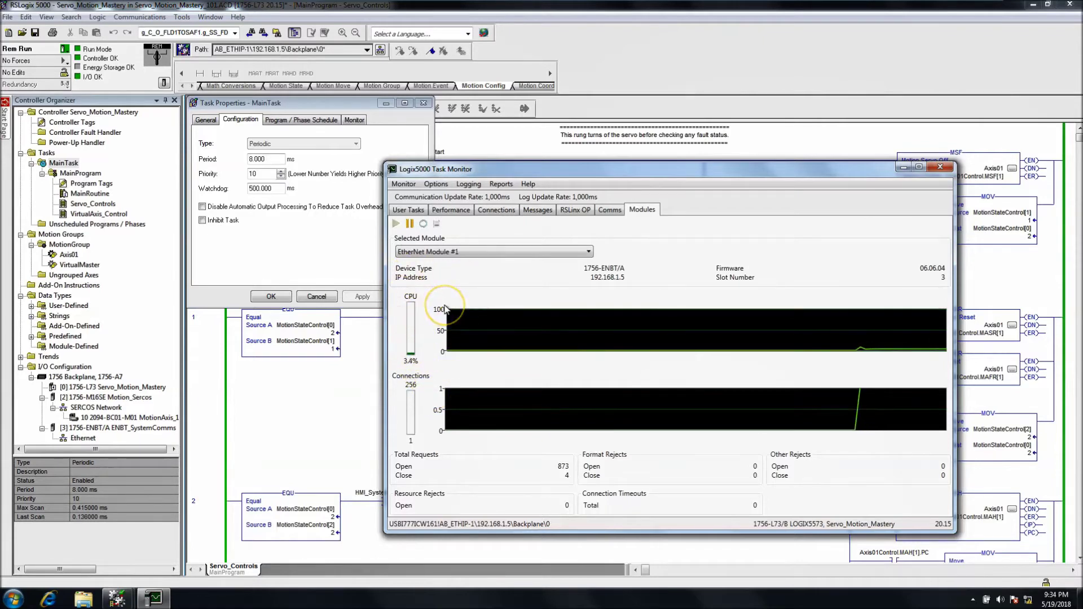
pyautogui.click(457, 239)
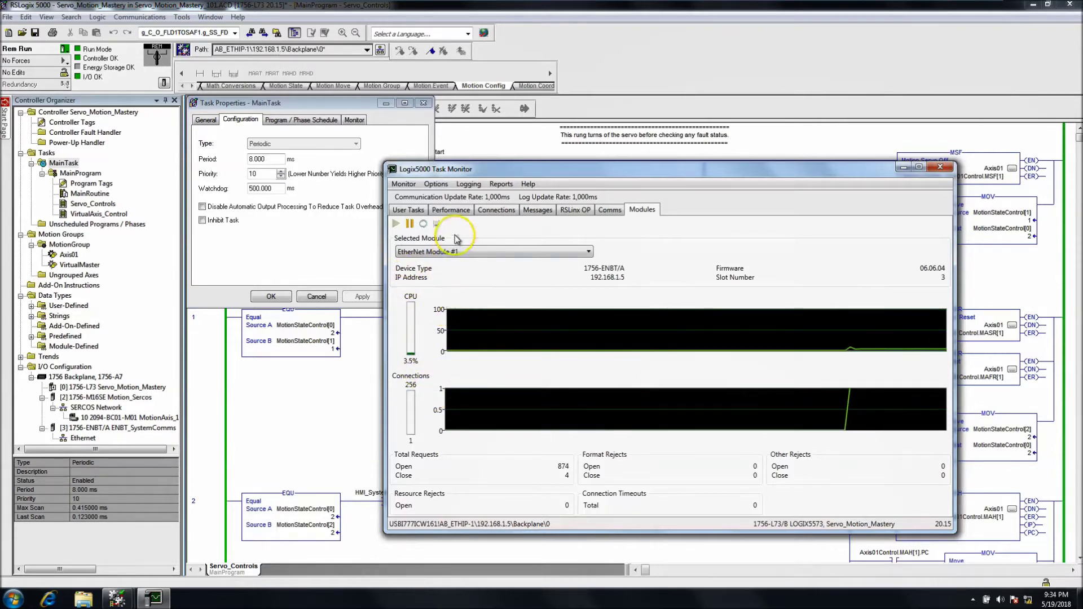
pyautogui.click(433, 211)
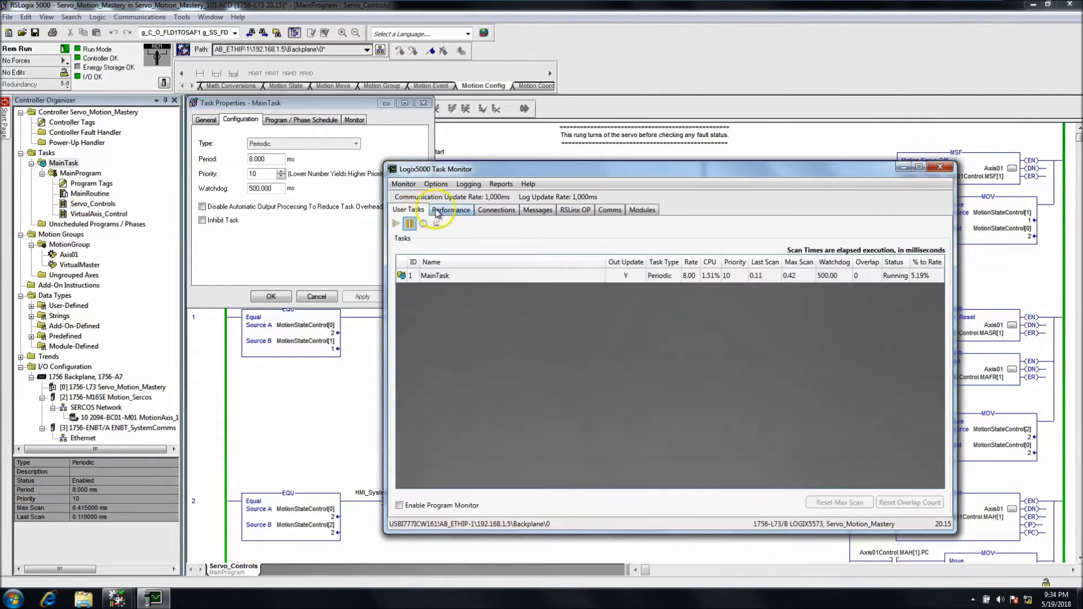
pyautogui.click(445, 211)
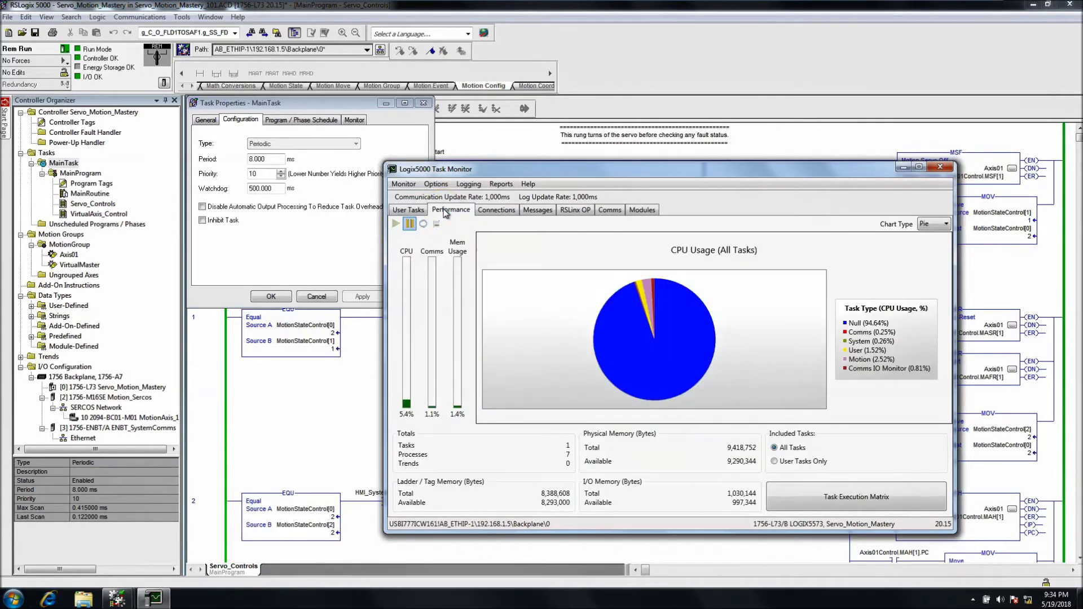
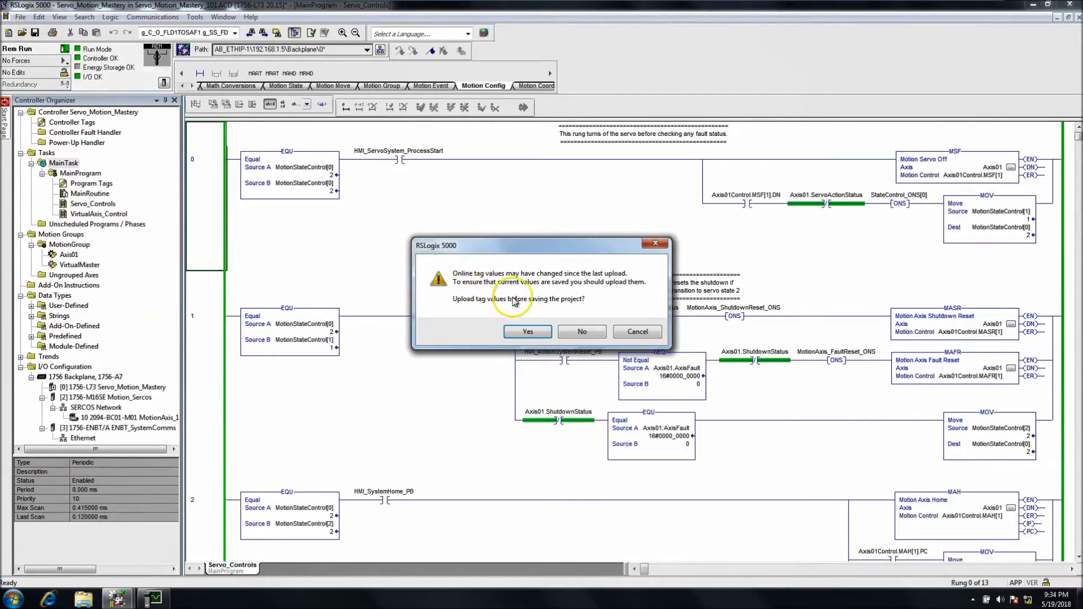
# Save the RSLogix 5000 project with uploaded tag values and return to the Task Monitor to examine CPU usage for all tasks.
pyautogui.click(528, 332)
pyautogui.click(167, 600)
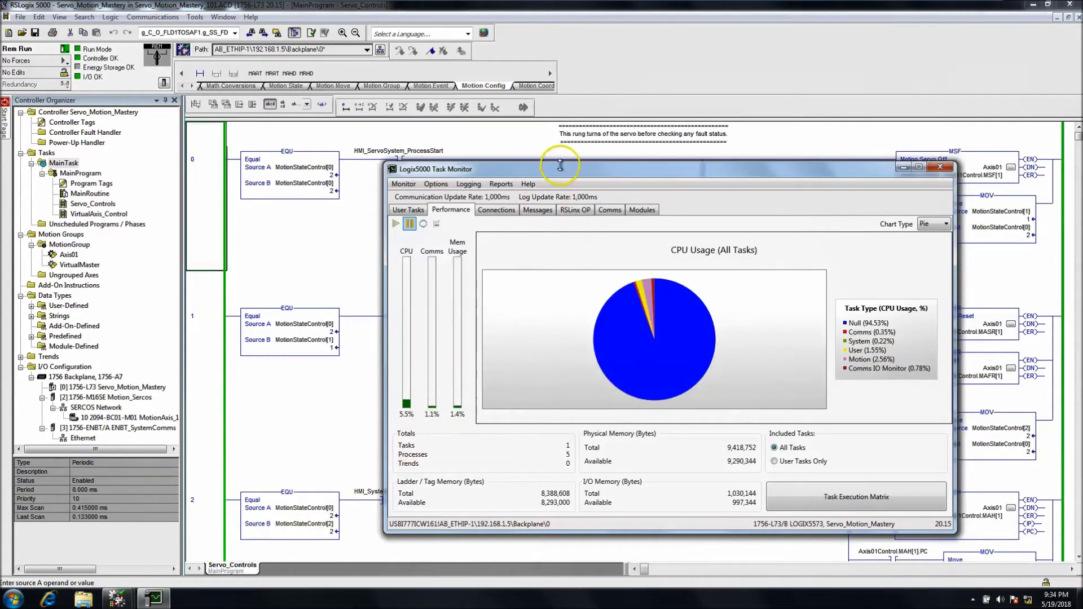
pyautogui.moveTo(561, 164); pyautogui.dragTo(518, 171)
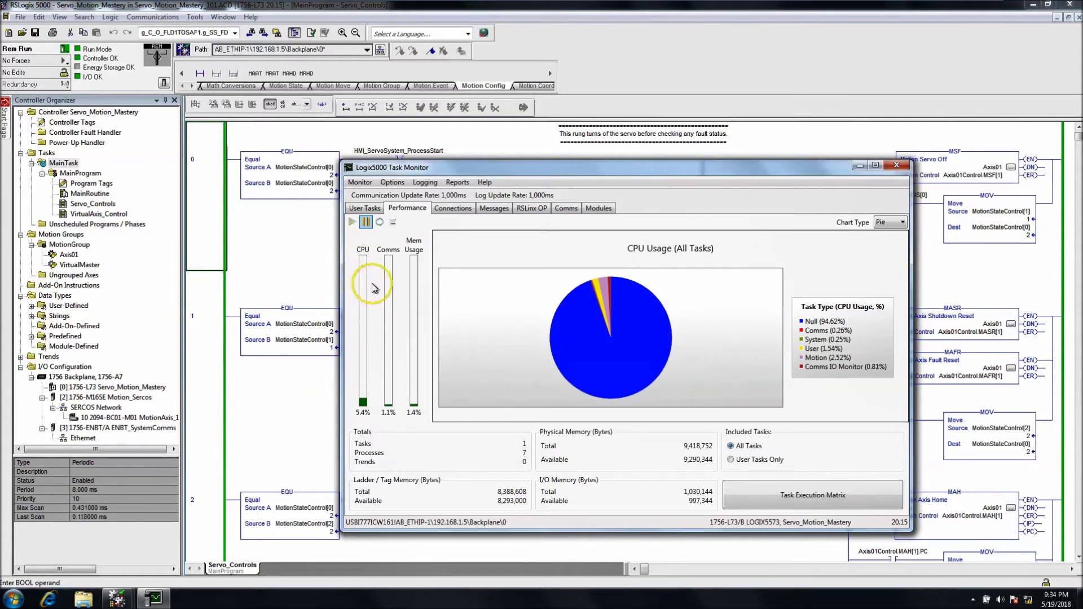
pyautogui.click(409, 345)
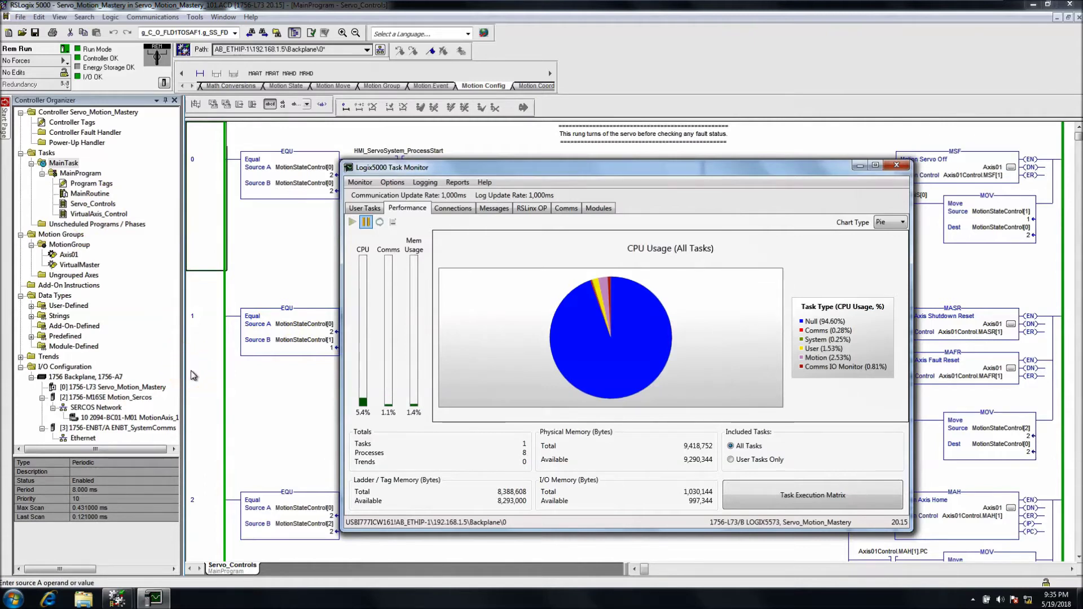
pyautogui.click(194, 368)
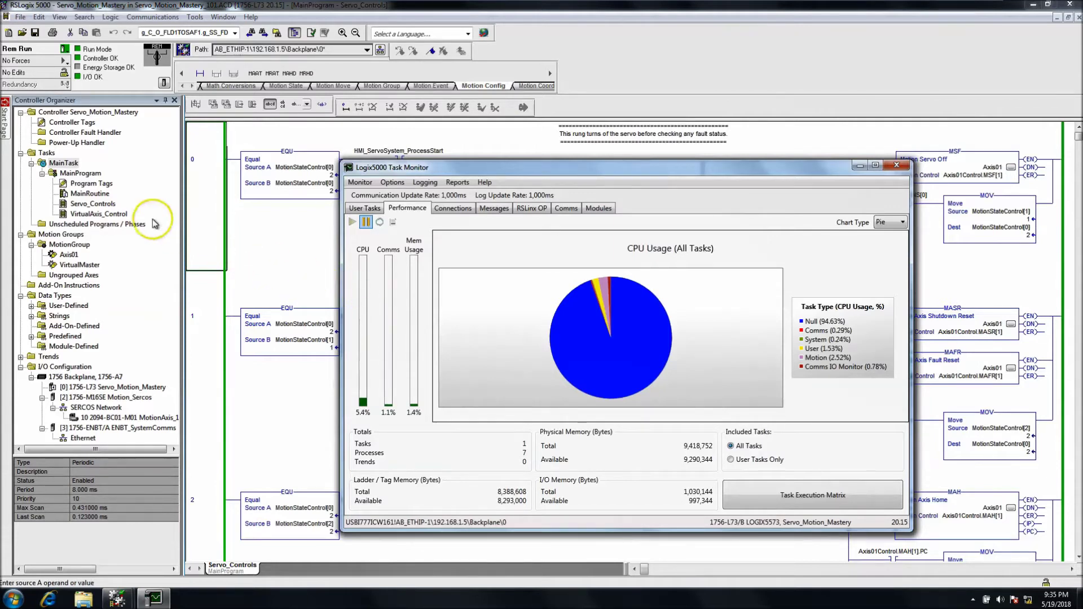
# In RSLogix 5000, set MainTask's period to 4 ms and check the CPU usage and user task data in the Task Monitor.
pyautogui.rightClick(58, 169)
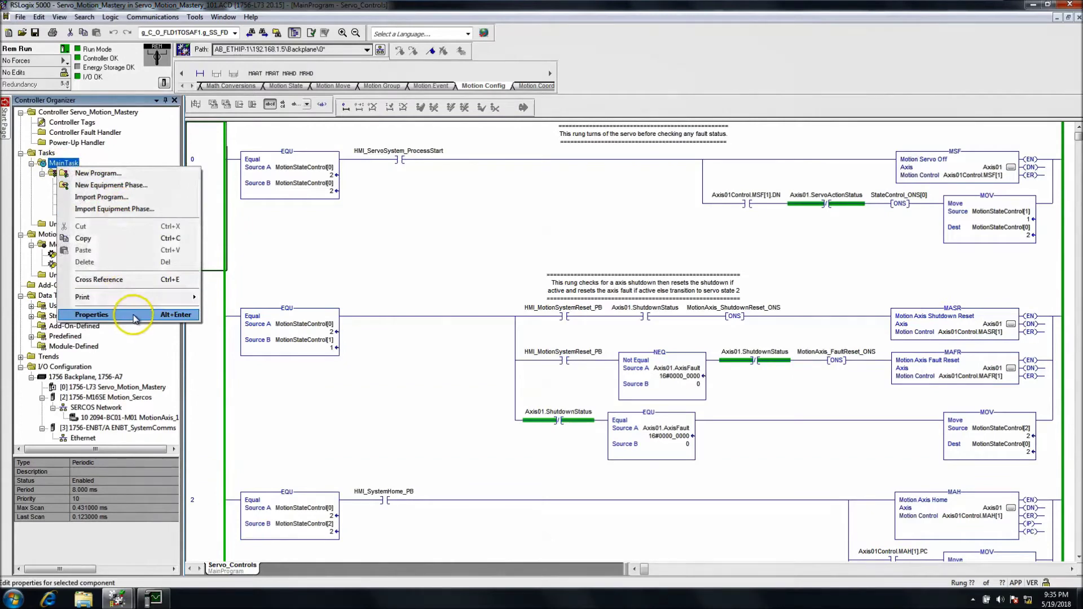
pyautogui.click(113, 305)
pyautogui.click(262, 130)
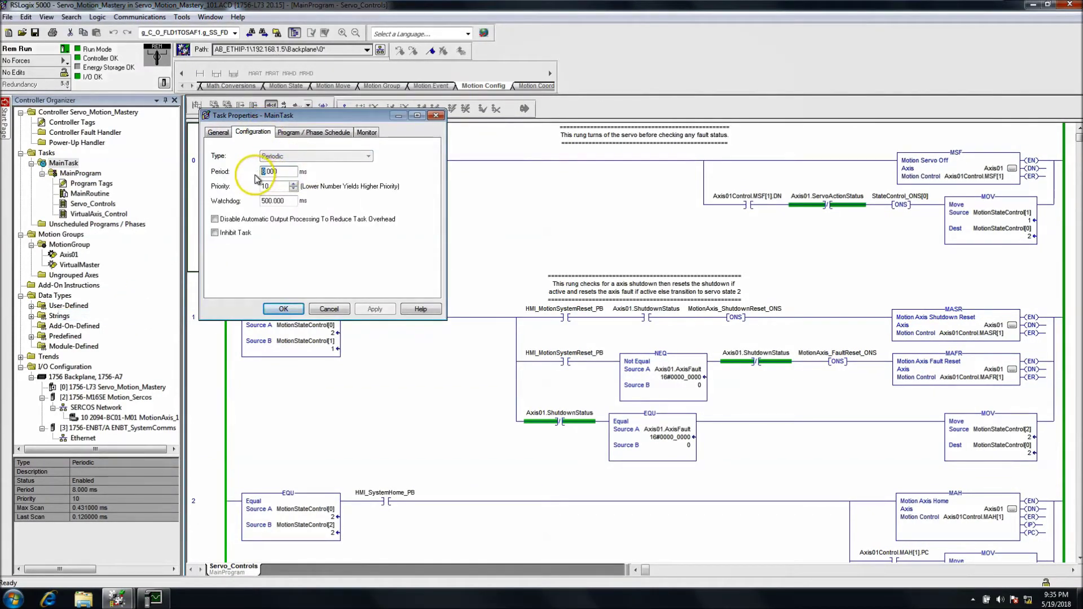
pyautogui.press('Delete')
pyautogui.write('4')
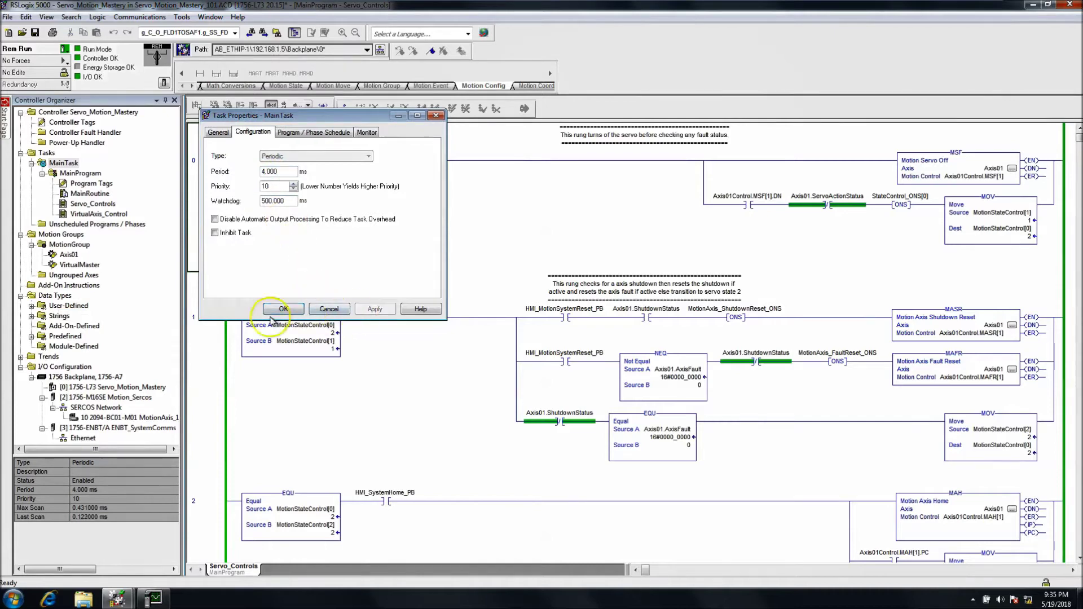
pyautogui.click(276, 309)
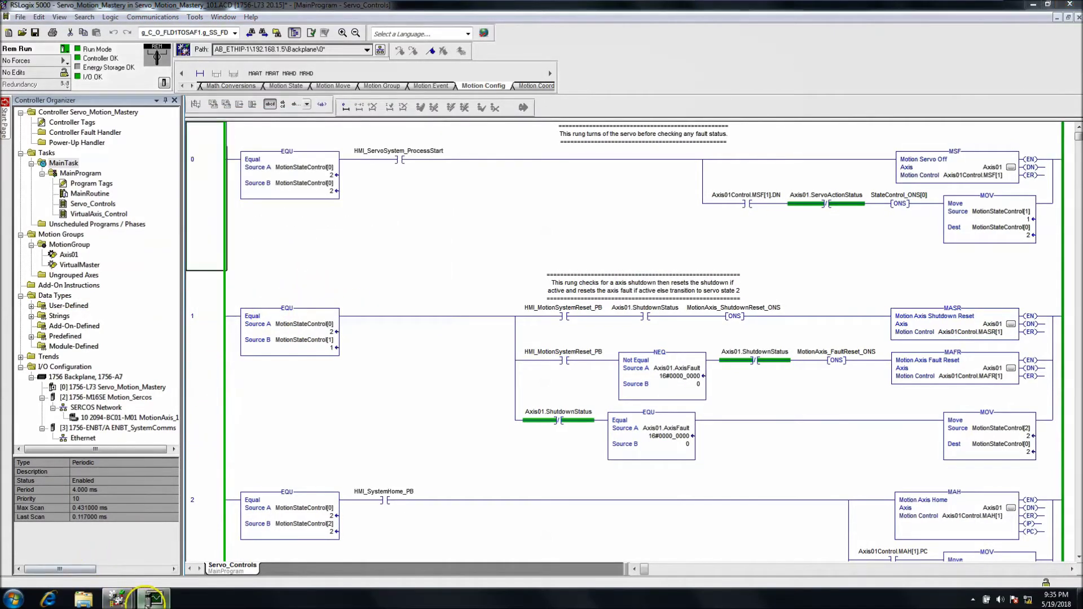
pyautogui.click(153, 600)
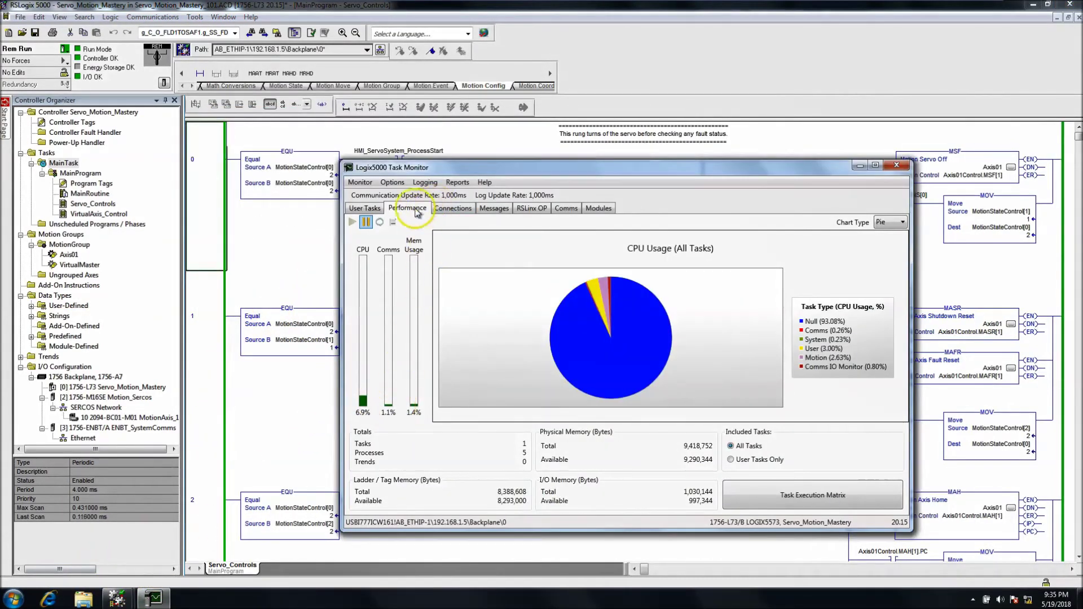
pyautogui.click(364, 208)
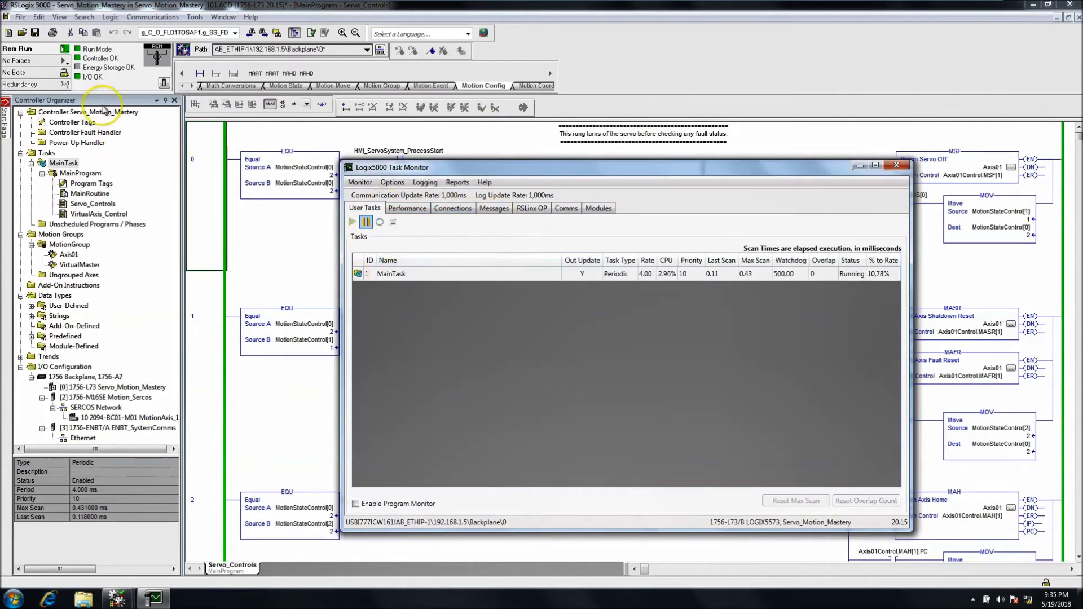
# In RSLogix 5000, set MainTask's period to 1 ms and check its scan data and the CPU usage in the Task Monitor.
pyautogui.click(64, 164)
pyautogui.rightClick(63, 165)
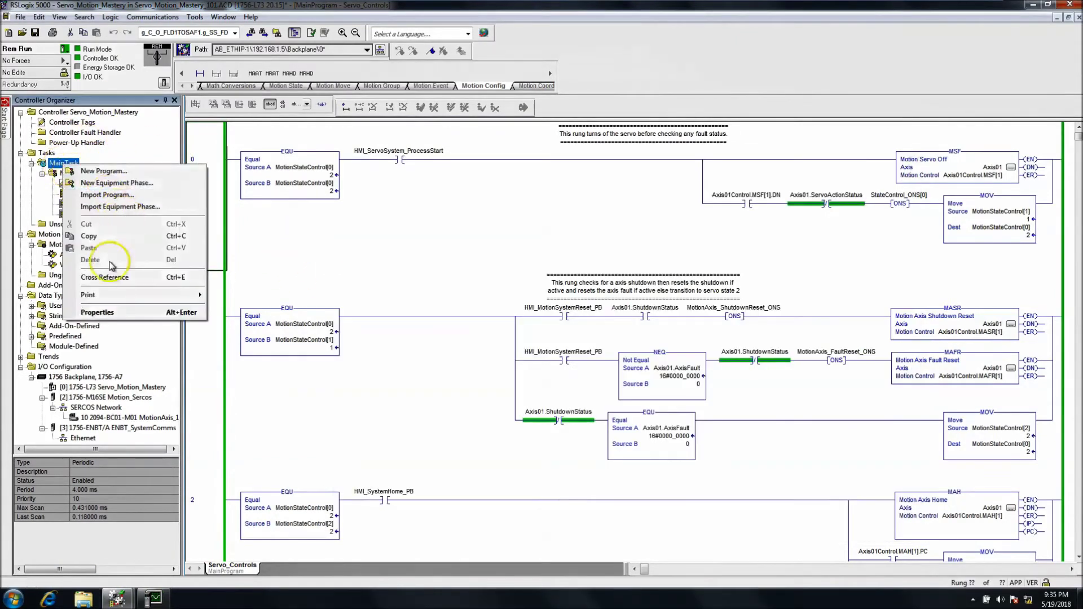
pyautogui.click(96, 309)
pyautogui.click(273, 146)
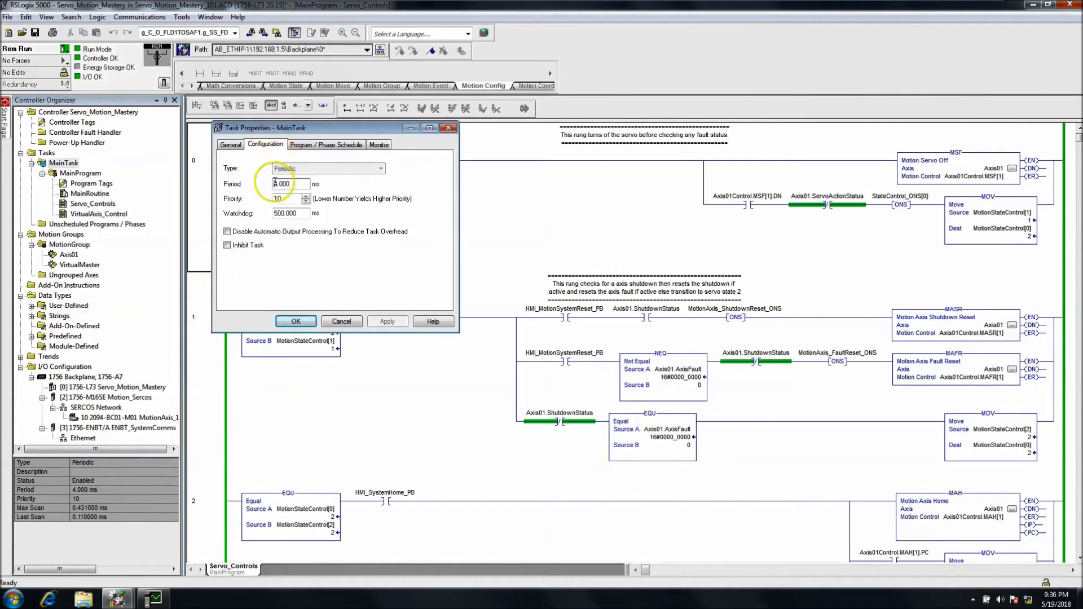
pyautogui.click(275, 184)
pyautogui.press('Delete')
pyautogui.write('1')
pyautogui.click(387, 321)
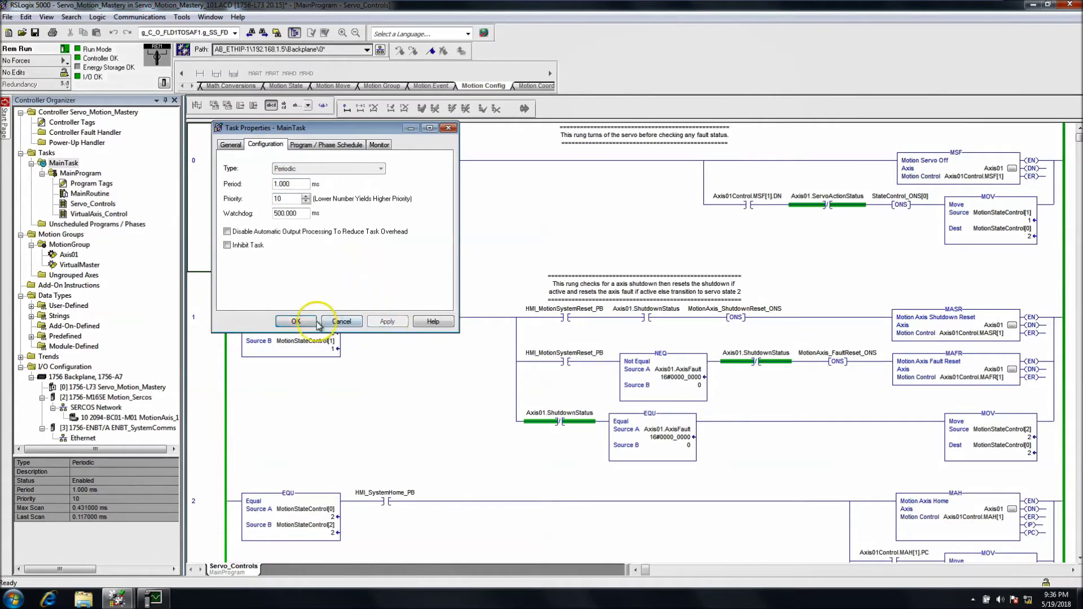
pyautogui.click(296, 321)
pyautogui.click(153, 600)
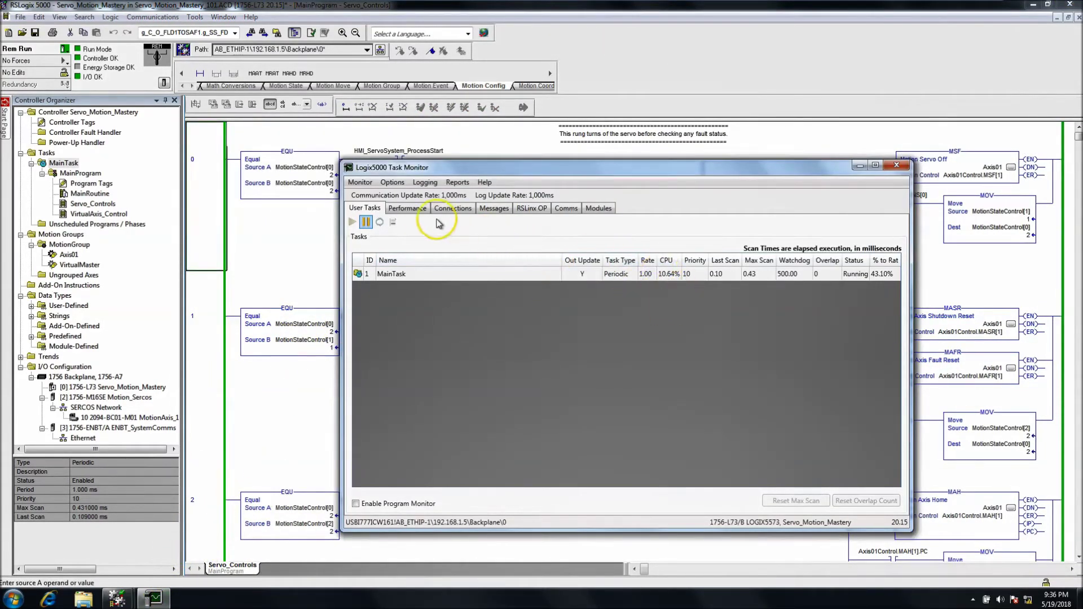
pyautogui.click(407, 208)
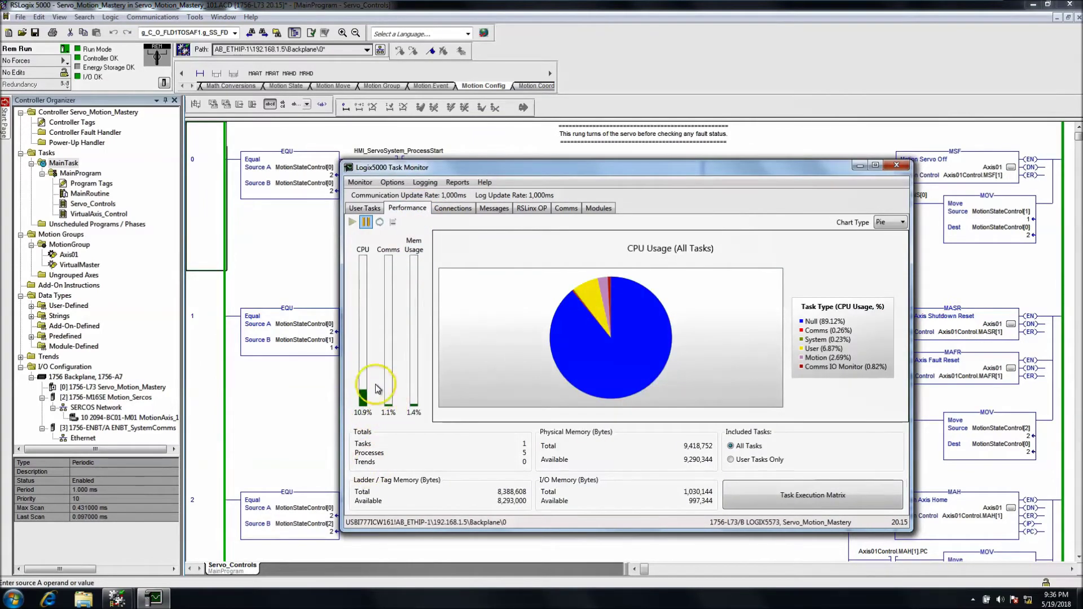
# Save the RSLogix 5000 project with uploaded tag values, and review the CPU usage and MainTask's scan data in the Task Monitor.
pyautogui.click(35, 32)
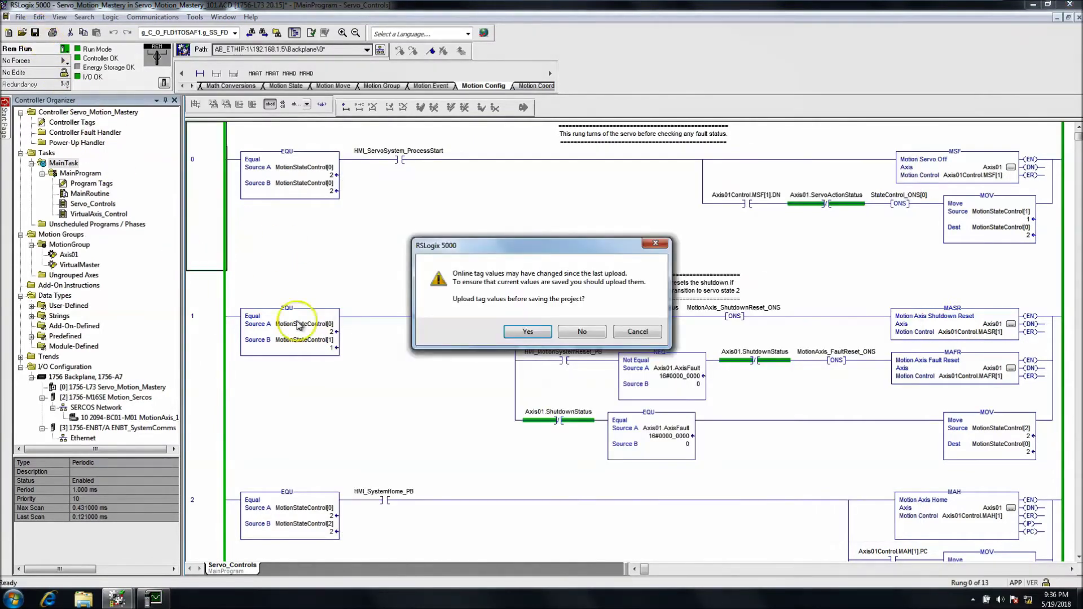
pyautogui.click(499, 333)
pyautogui.click(153, 598)
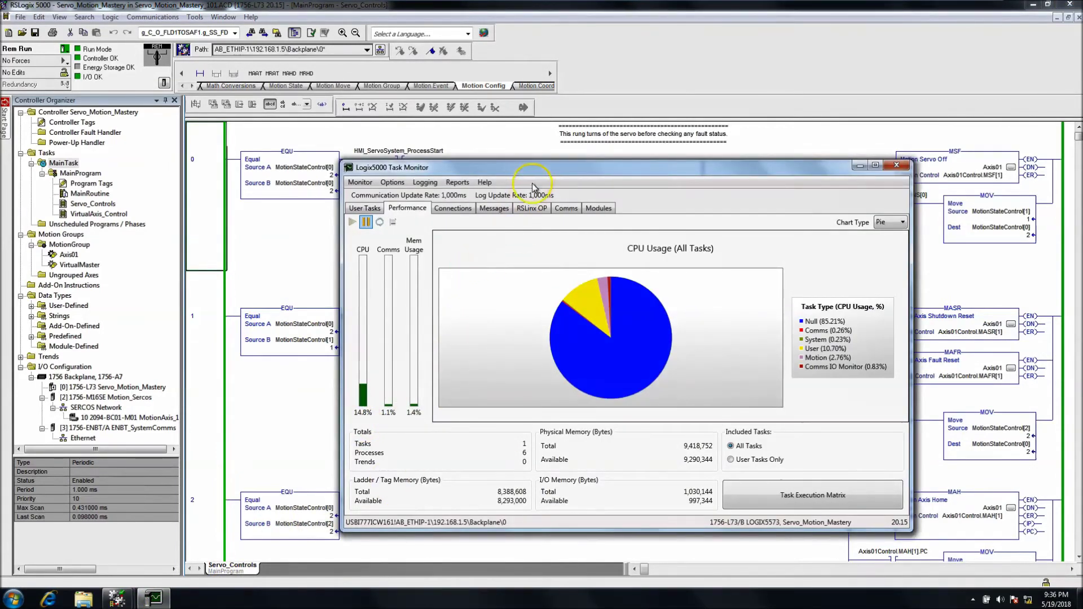
pyautogui.moveTo(542, 172); pyautogui.dragTo(631, 147)
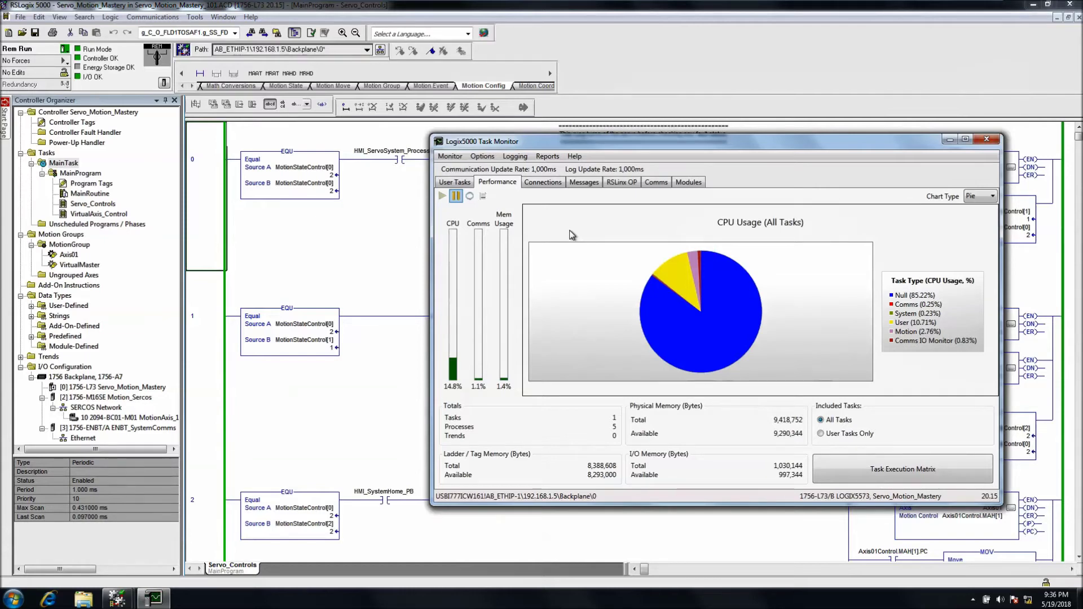
pyautogui.click(456, 183)
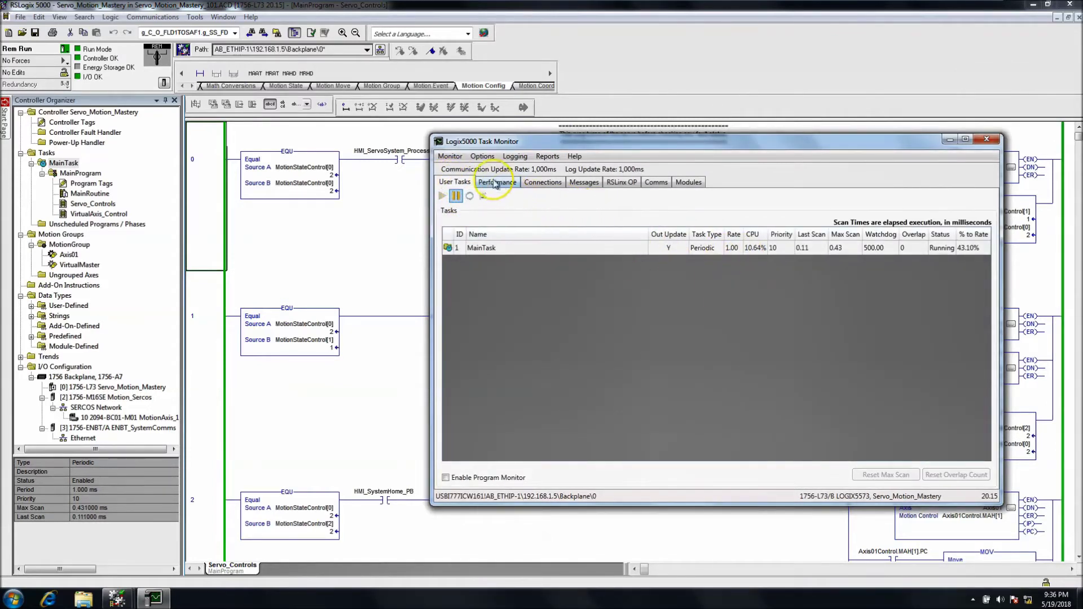
# Examine the Task Monitor's update-rate and logging options, and dismiss the Skype for Business sign-in dialog.
pyautogui.click(483, 157)
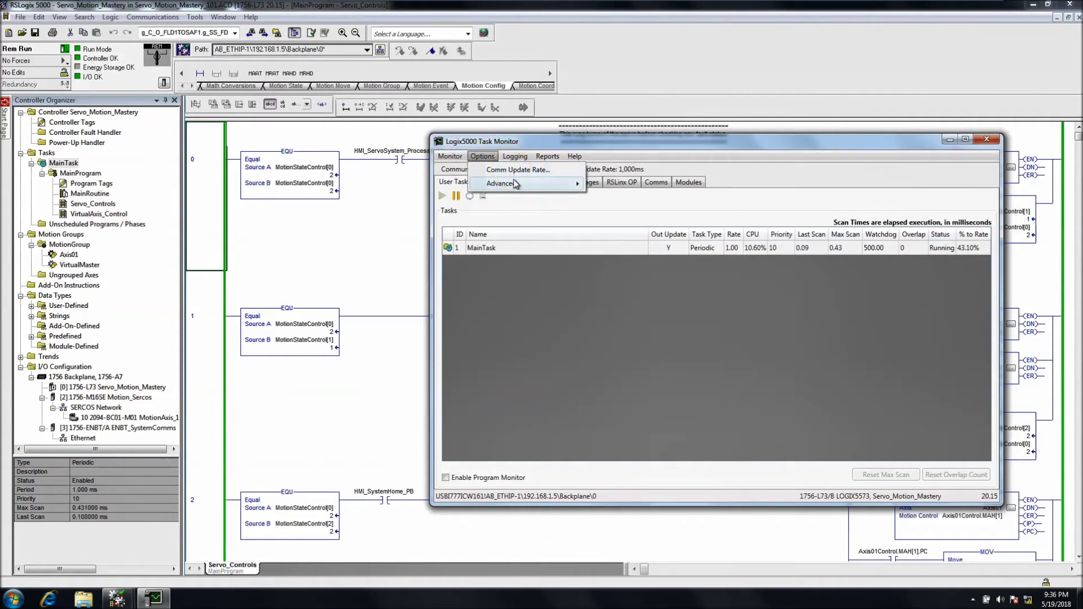
pyautogui.moveTo(516, 186)
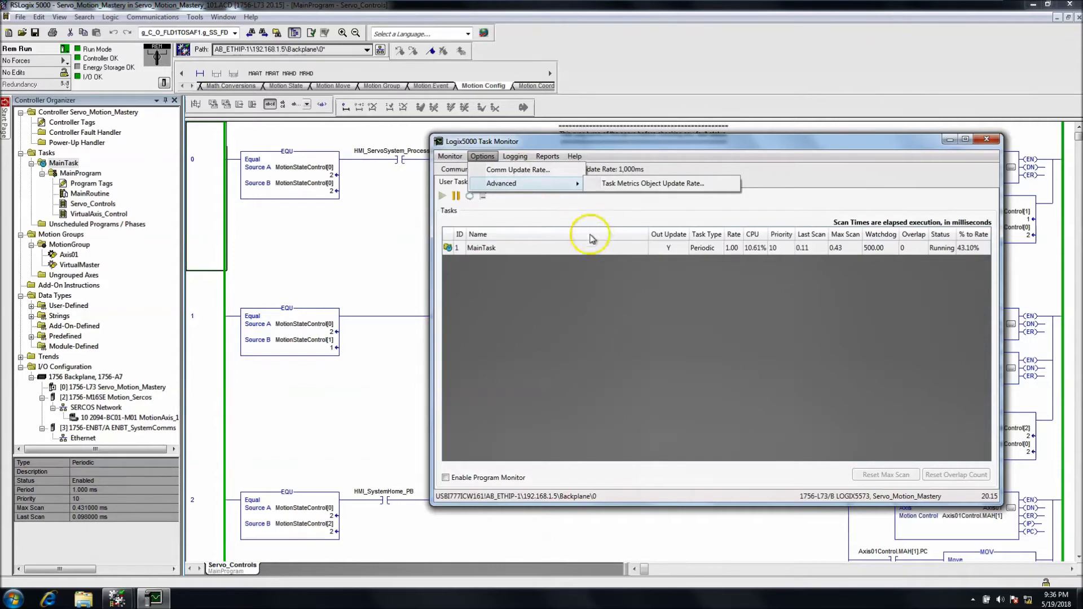
pyautogui.click(757, 266)
pyautogui.click(483, 157)
pyautogui.click(518, 156)
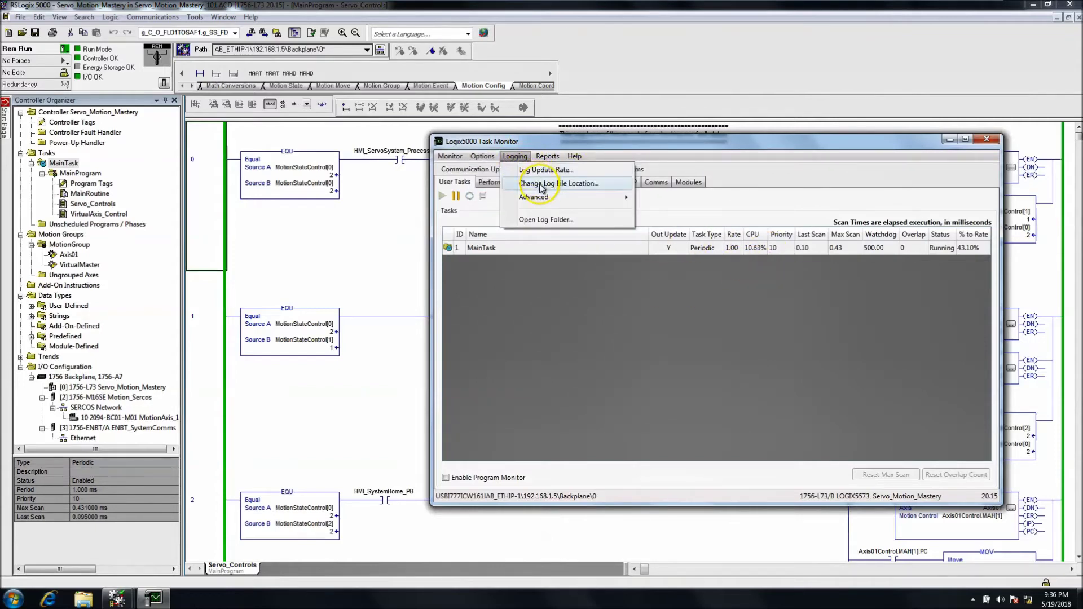
pyautogui.moveTo(557, 198)
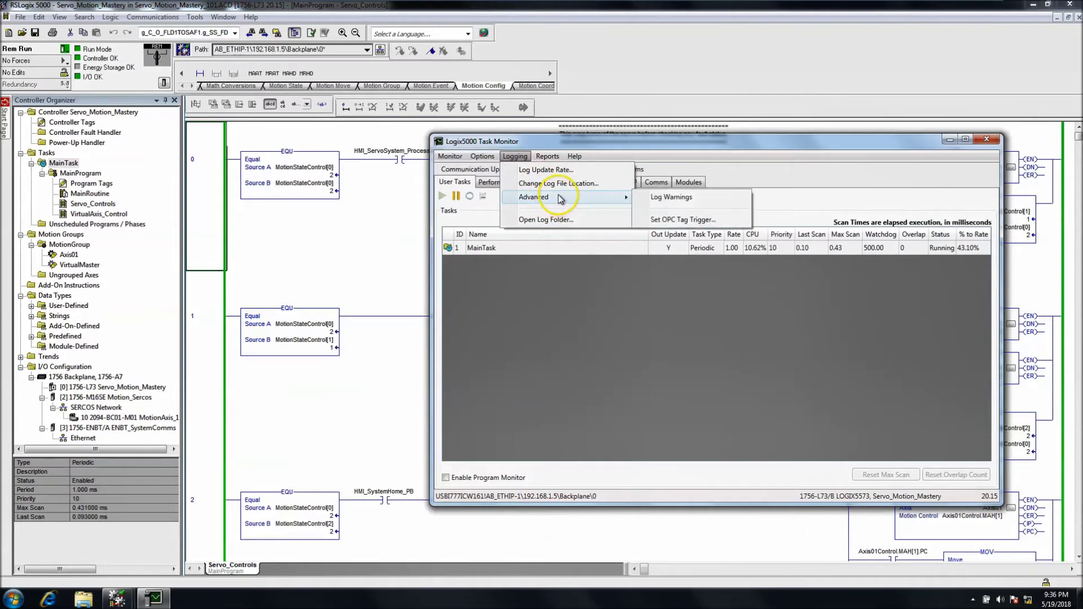
pyautogui.click(668, 200)
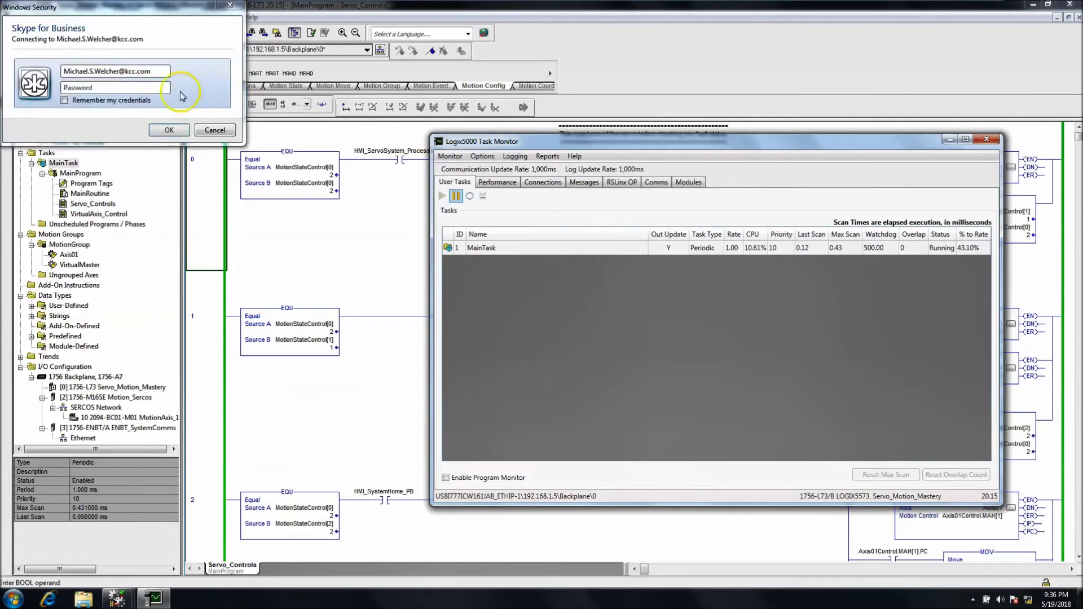
pyautogui.click(212, 130)
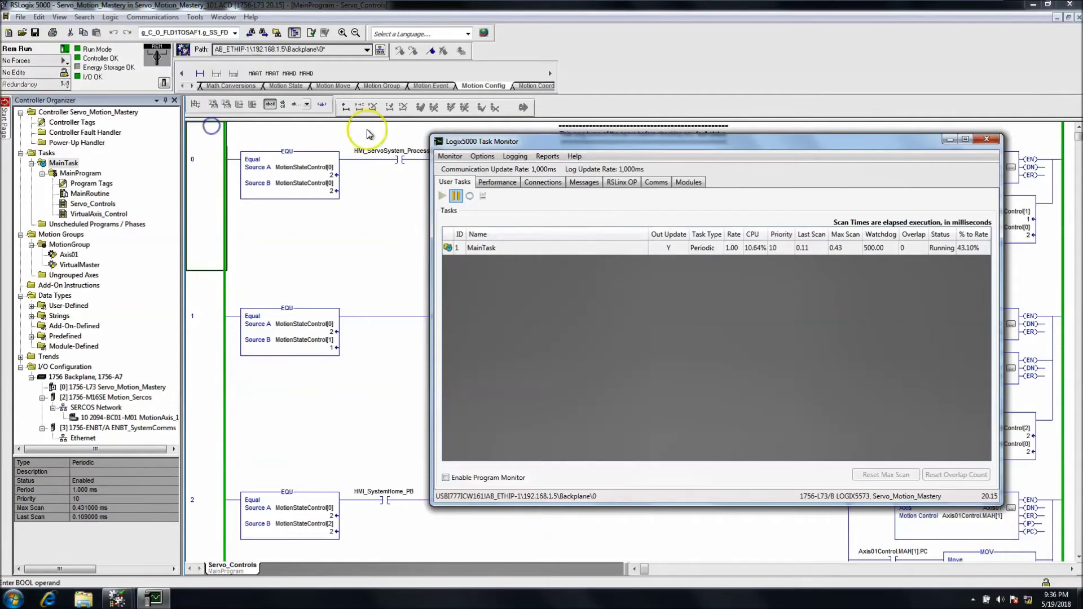
# Generate a Task Monitor report, saving it to the Desktop as the HTML file ServoMastery.
pyautogui.click(547, 156)
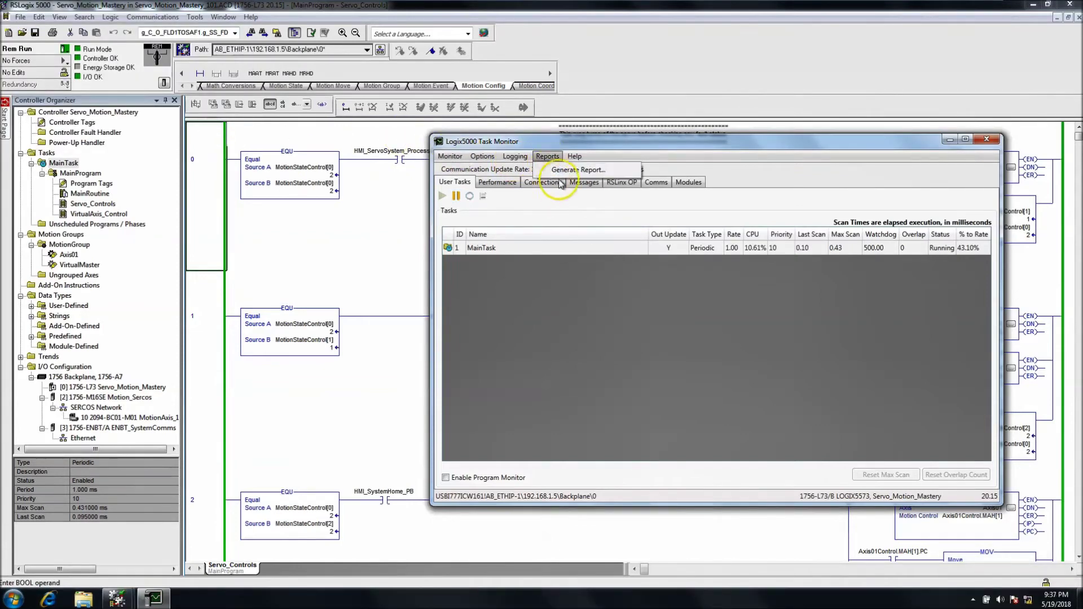
pyautogui.click(589, 173)
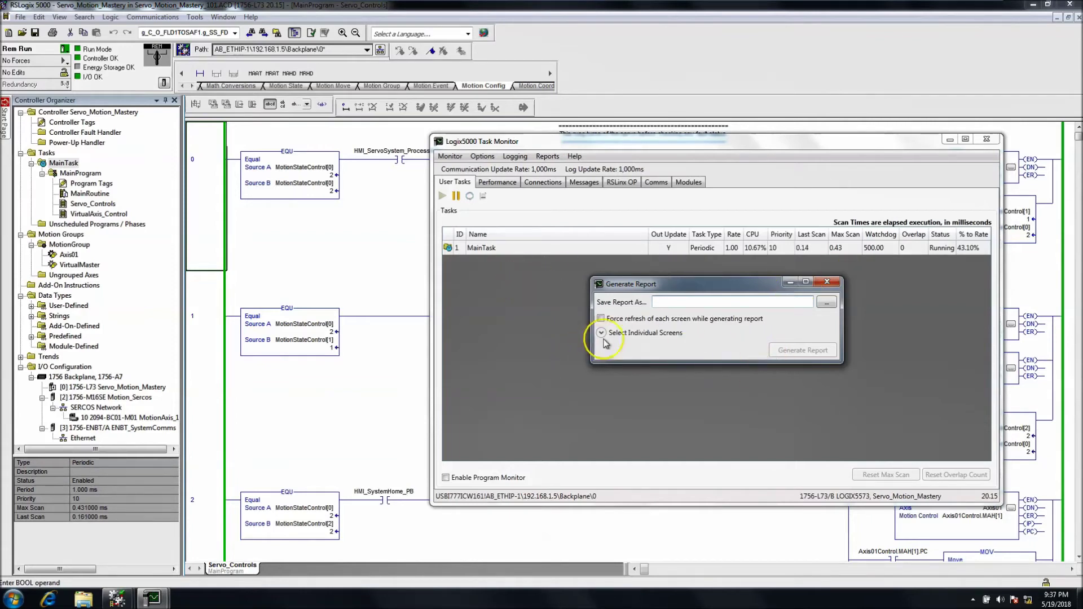
pyautogui.click(827, 302)
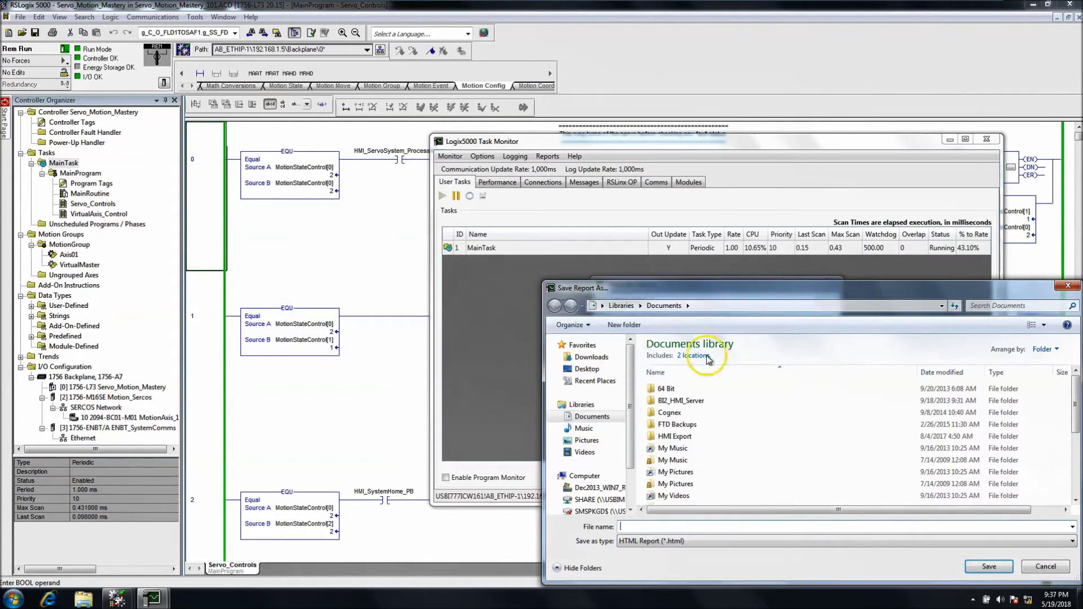
pyautogui.click(587, 369)
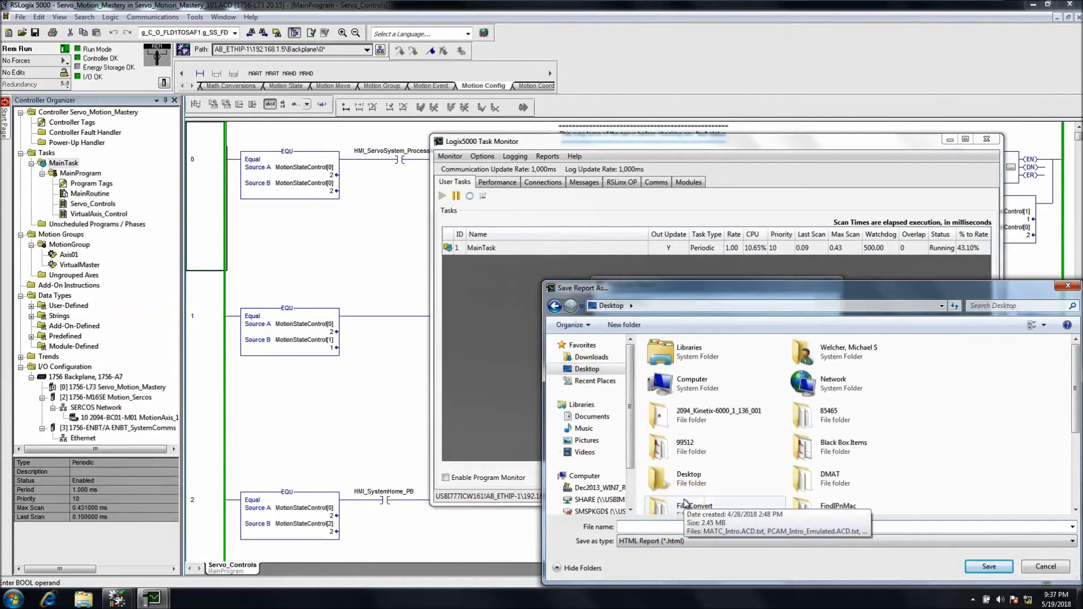
pyautogui.write('ServoMasetry')
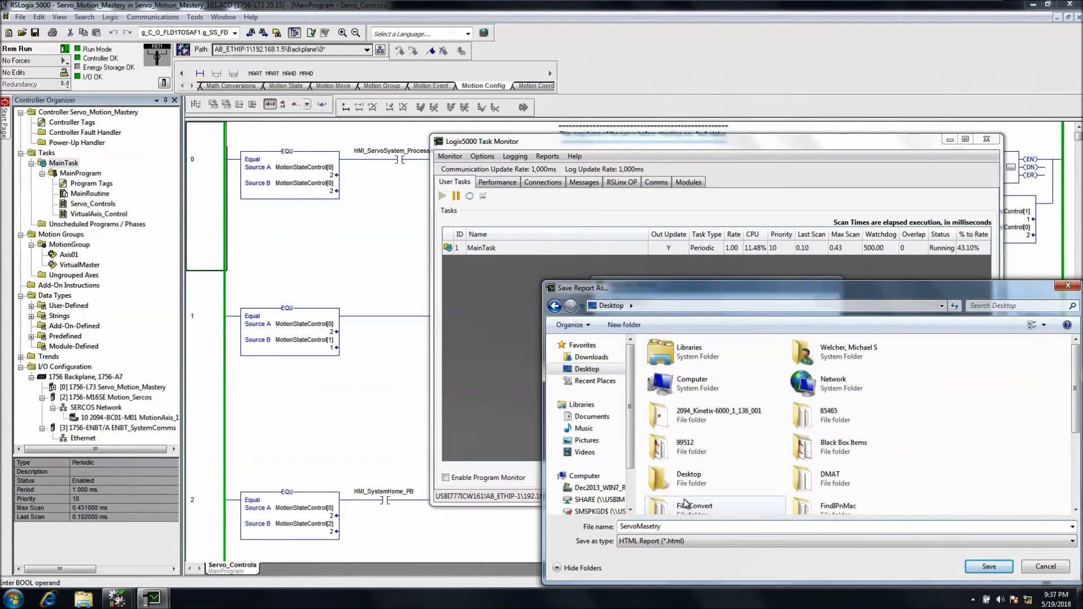
pyautogui.press('BackSpace')
pyautogui.write('tery')
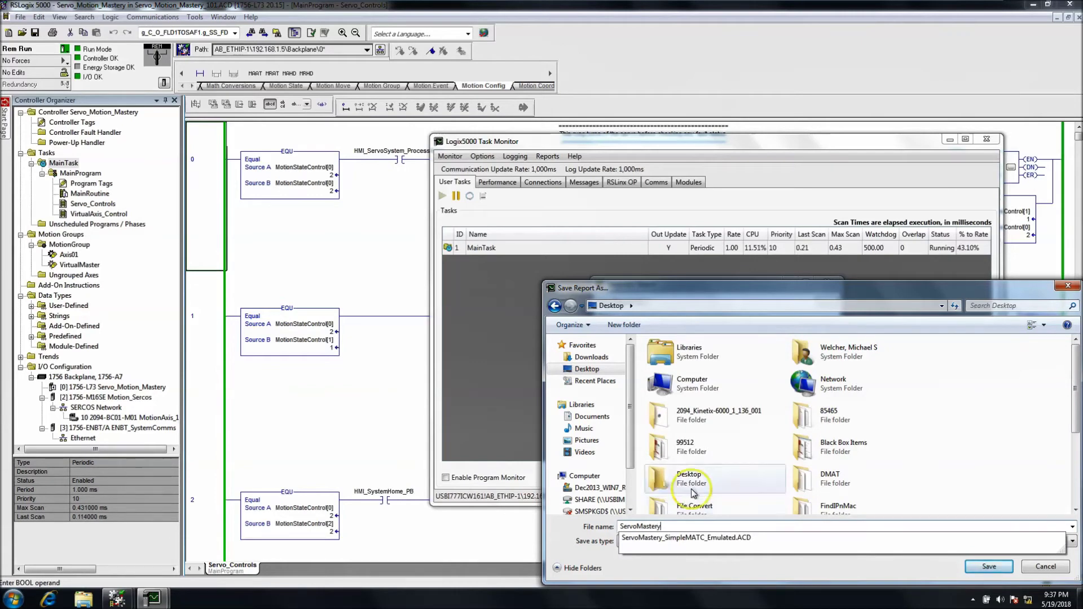
pyautogui.click(1000, 570)
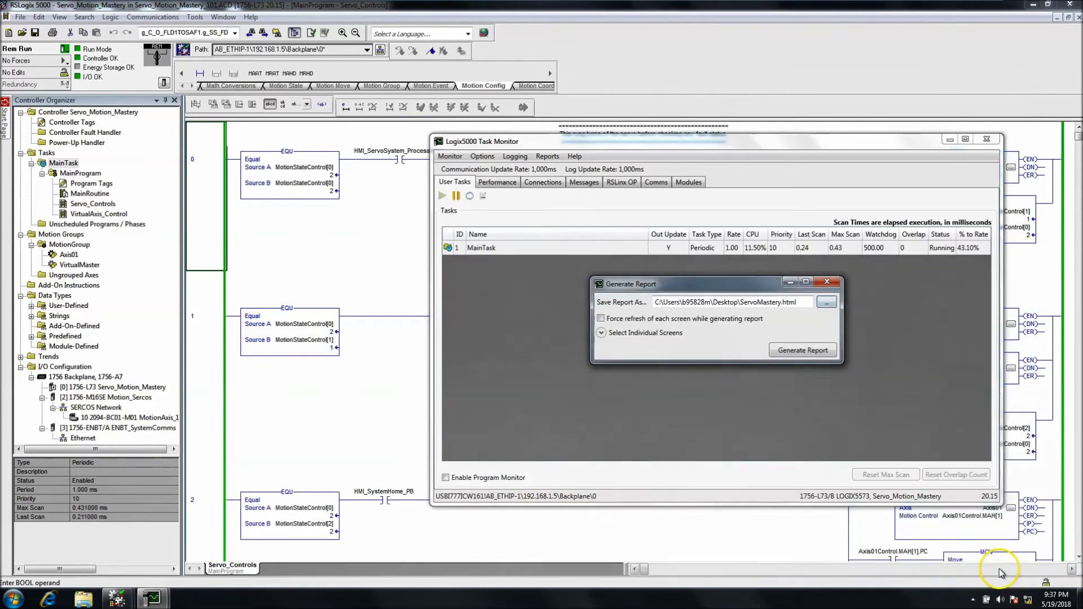
pyautogui.click(783, 357)
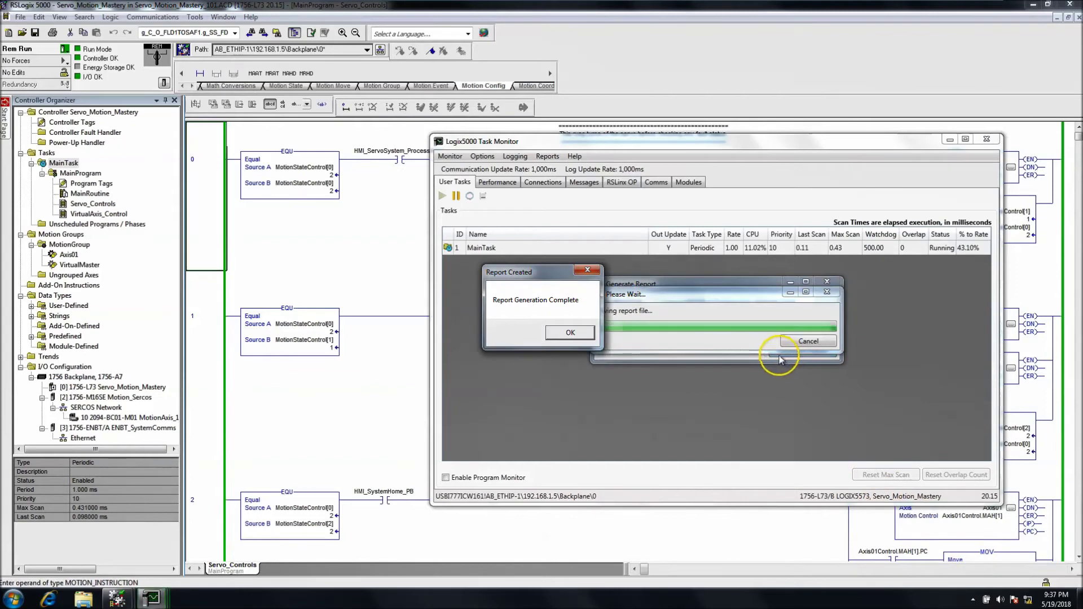
pyautogui.click(580, 334)
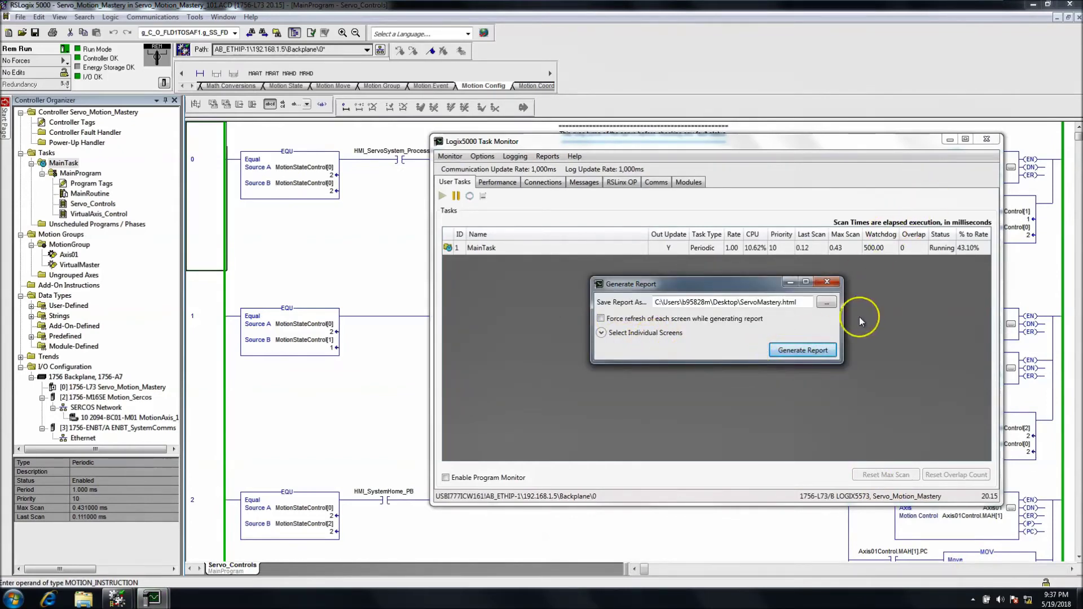
pyautogui.click(827, 282)
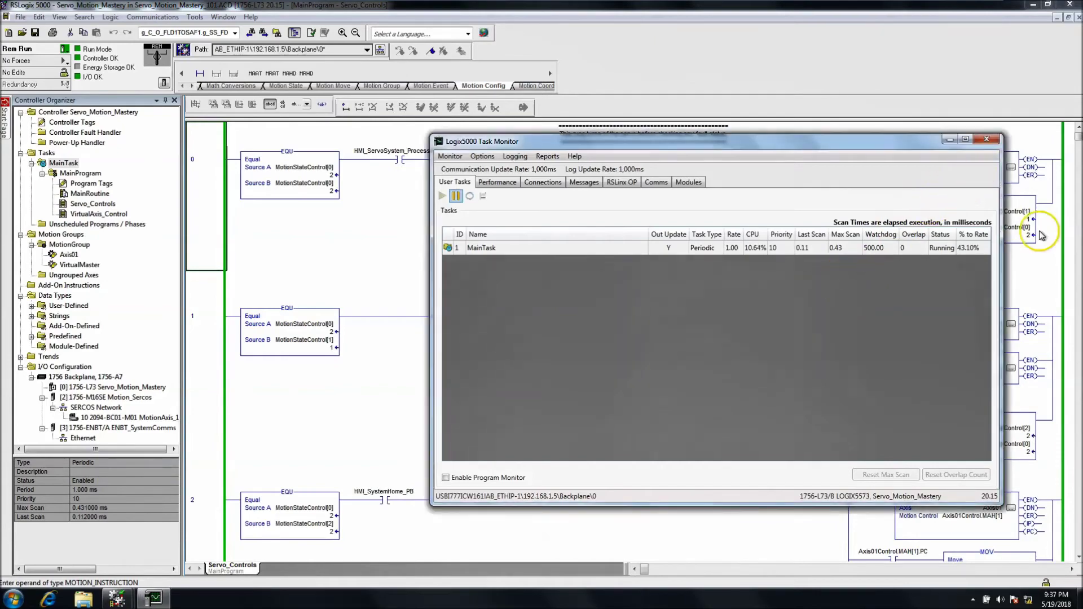
# Minimize the RSLogix 5000 windows and open the ServoMastery.html report from the desktop in Internet Explorer.
pyautogui.click(1034, 5)
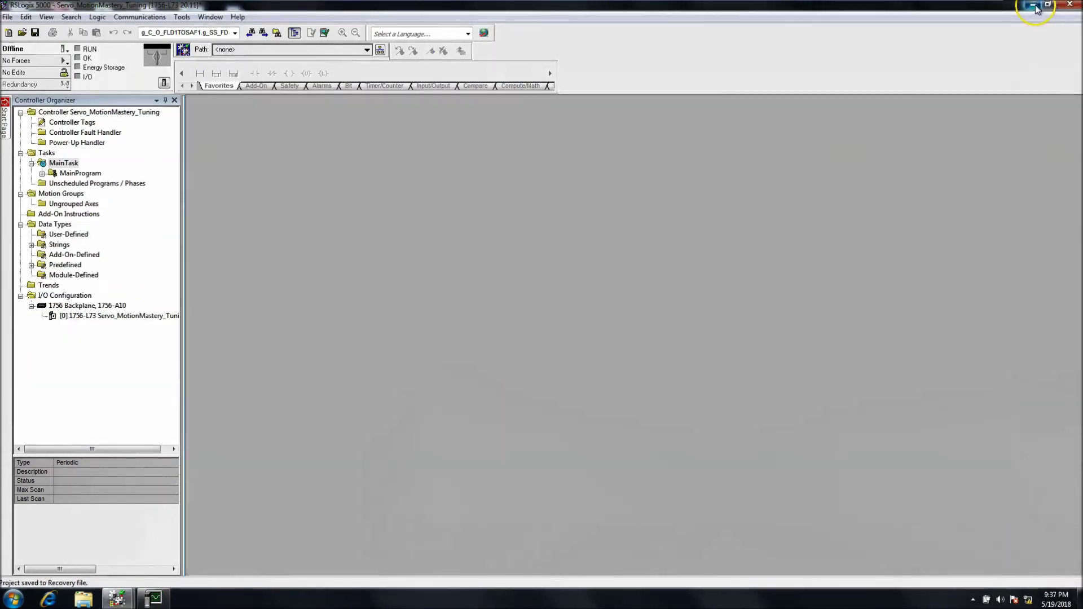
pyautogui.moveTo(918, 142); pyautogui.dragTo(880, 167)
pyautogui.doubleClick(240, 320)
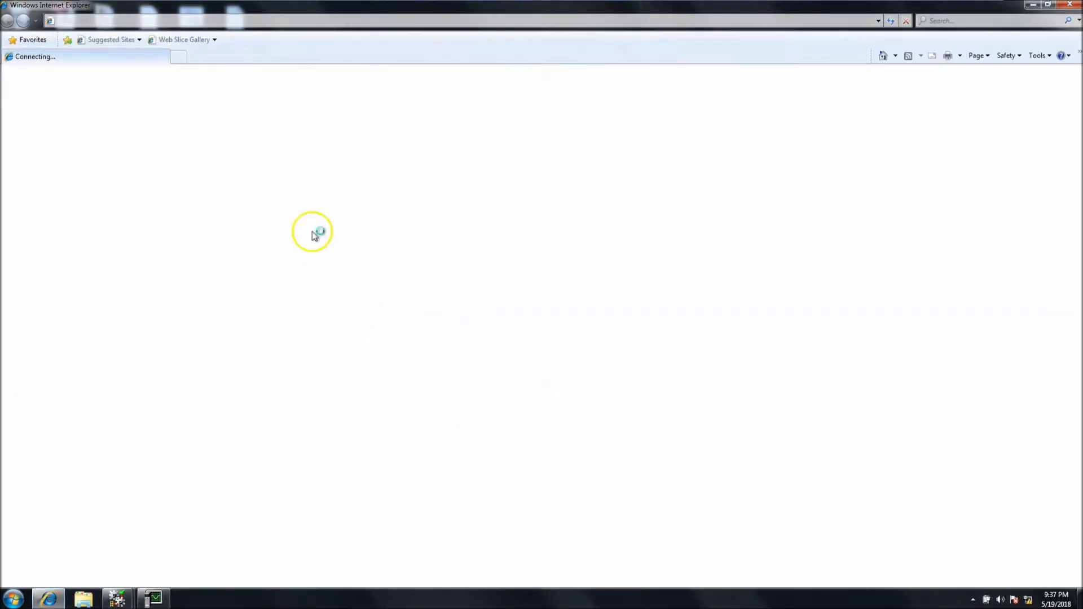
pyautogui.click(700, 203)
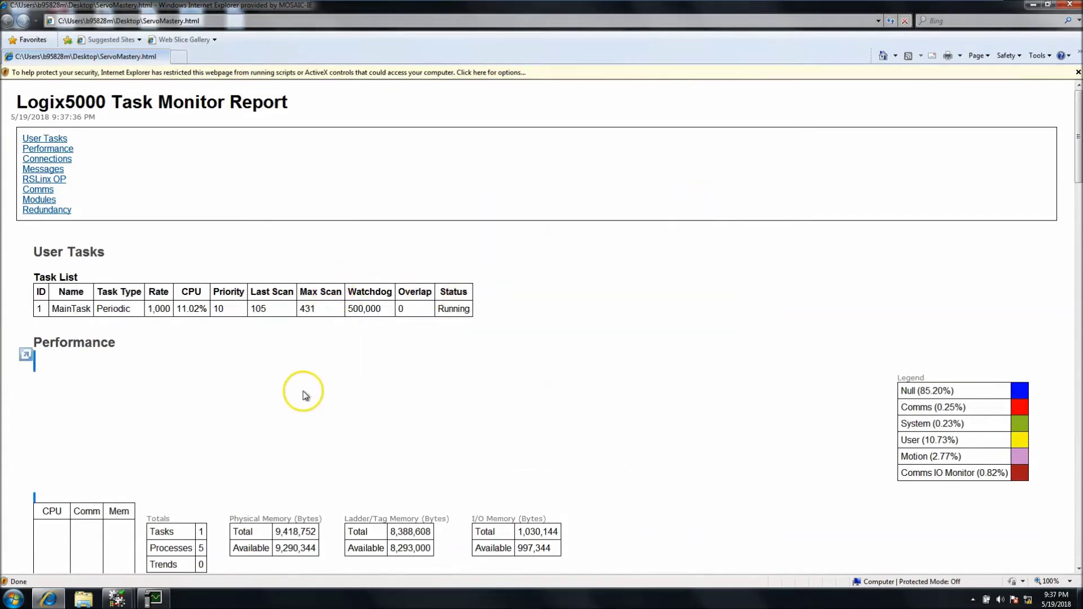
# Examine the report's connections, messages, RSLinx OP, comms, modules and redundancy sections, following the Redundancy link from the report's contents list.
pyautogui.scroll(-10, 304, 392)
pyautogui.scroll(-10, 305, 391)
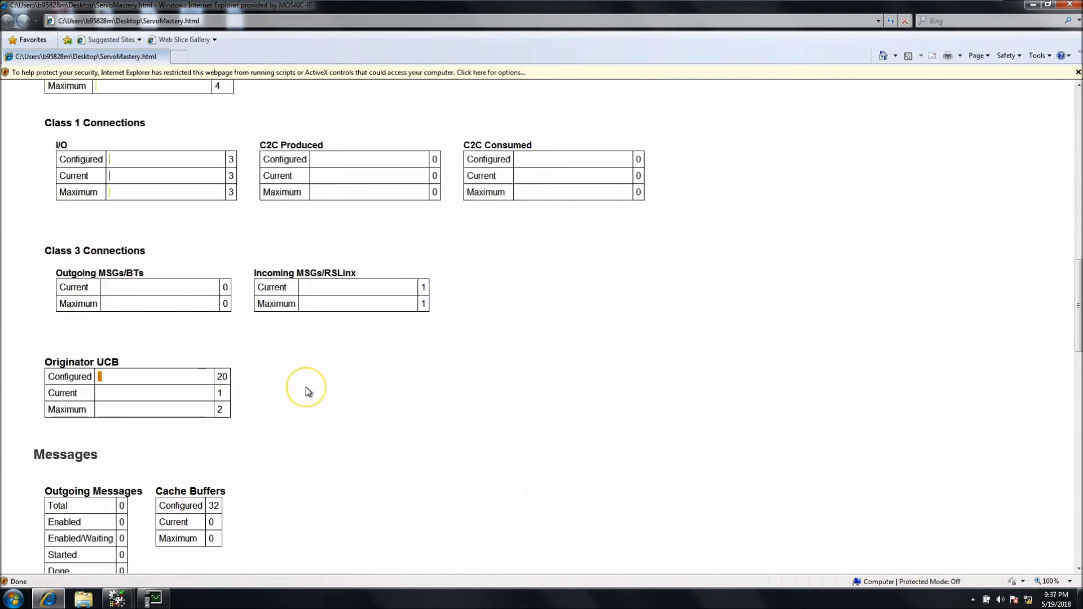
pyautogui.scroll(-10, 309, 391)
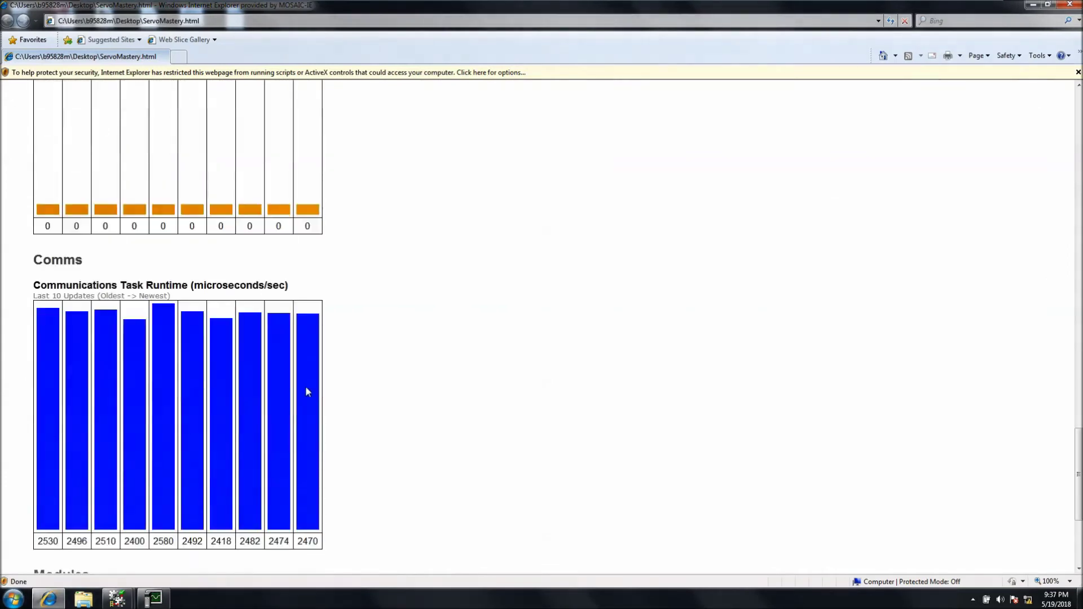
pyautogui.click(367, 425)
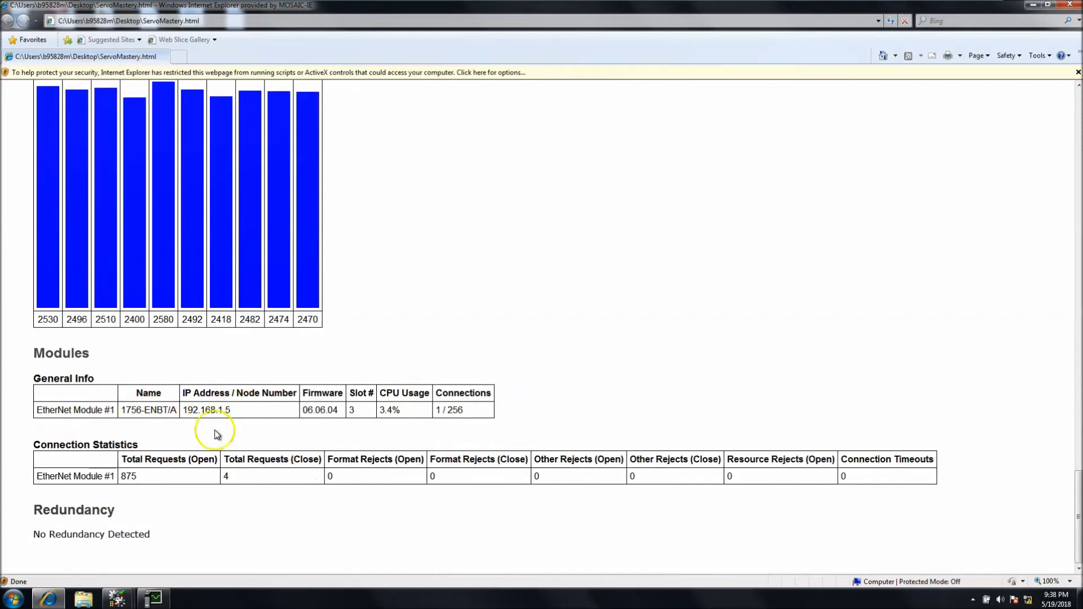
pyautogui.scroll(15, 166, 479)
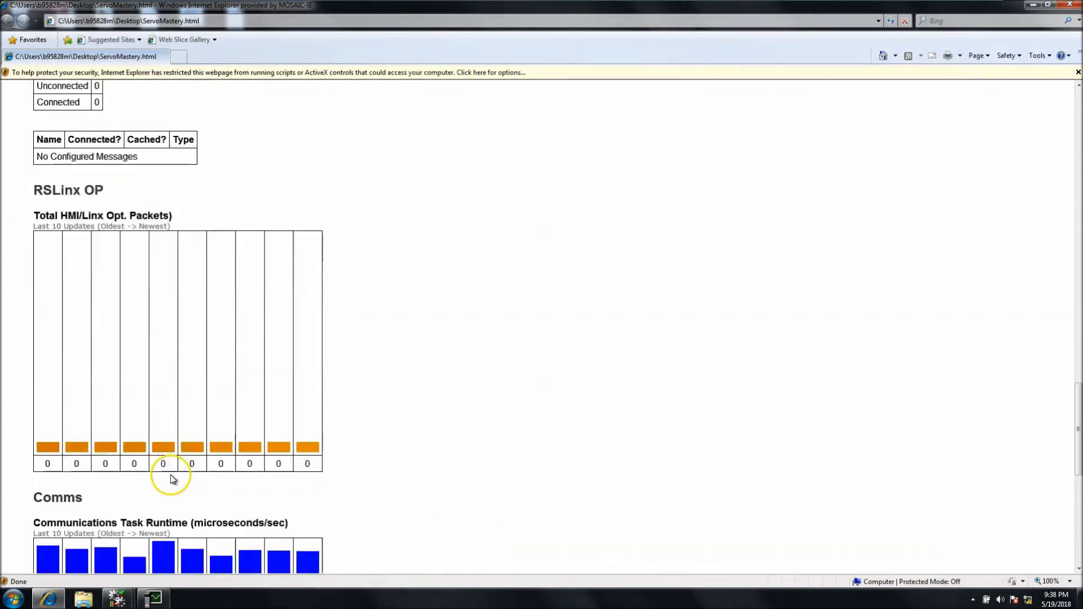
pyautogui.scroll(10, 140, 424)
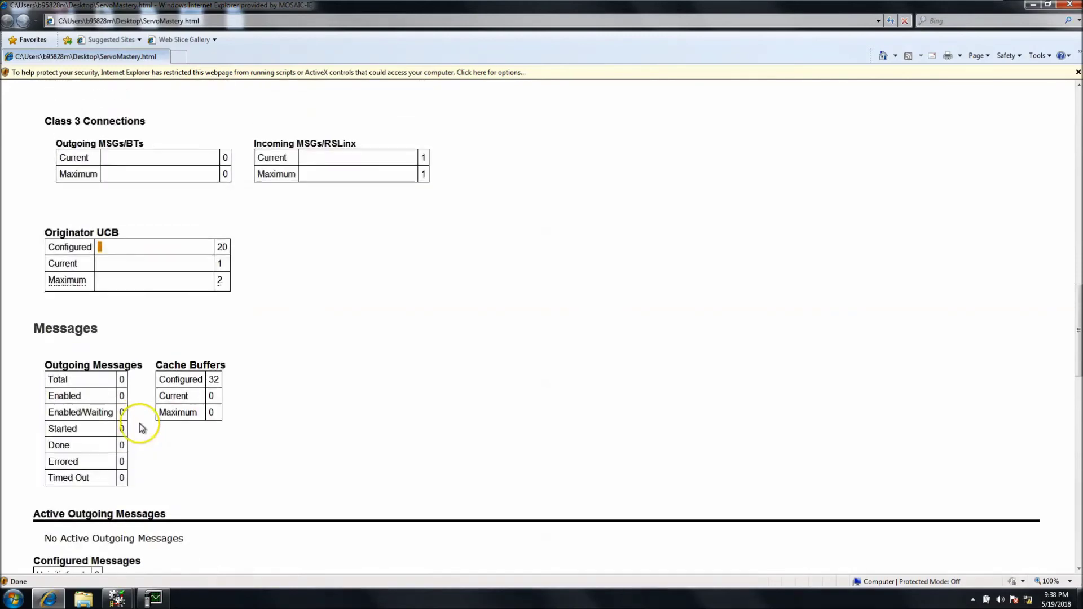
pyautogui.scroll(10, 140, 423)
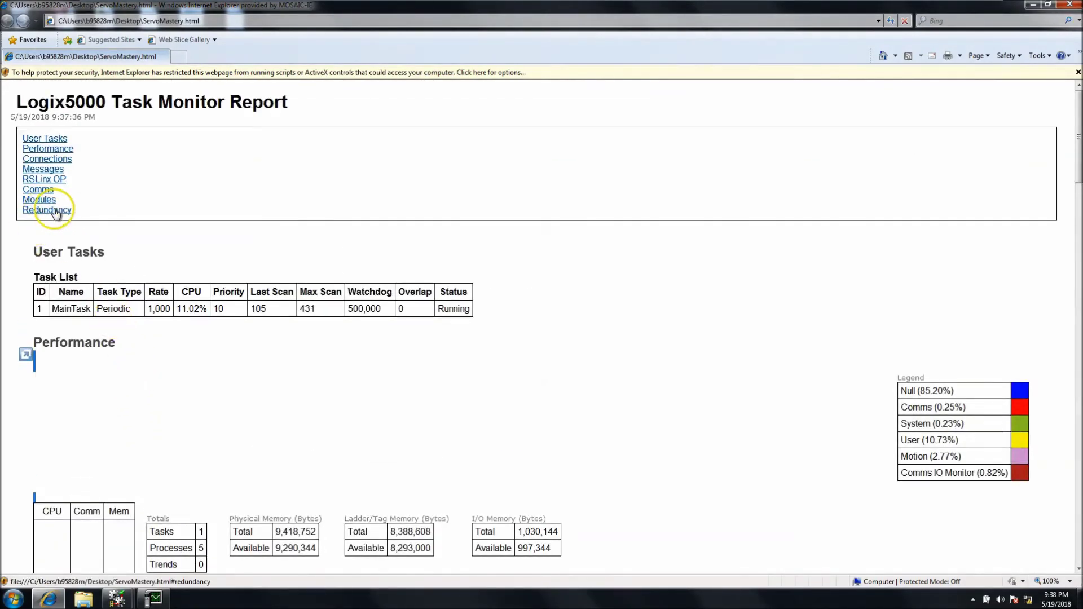
pyautogui.click(55, 212)
pyautogui.scroll(20, 77, 277)
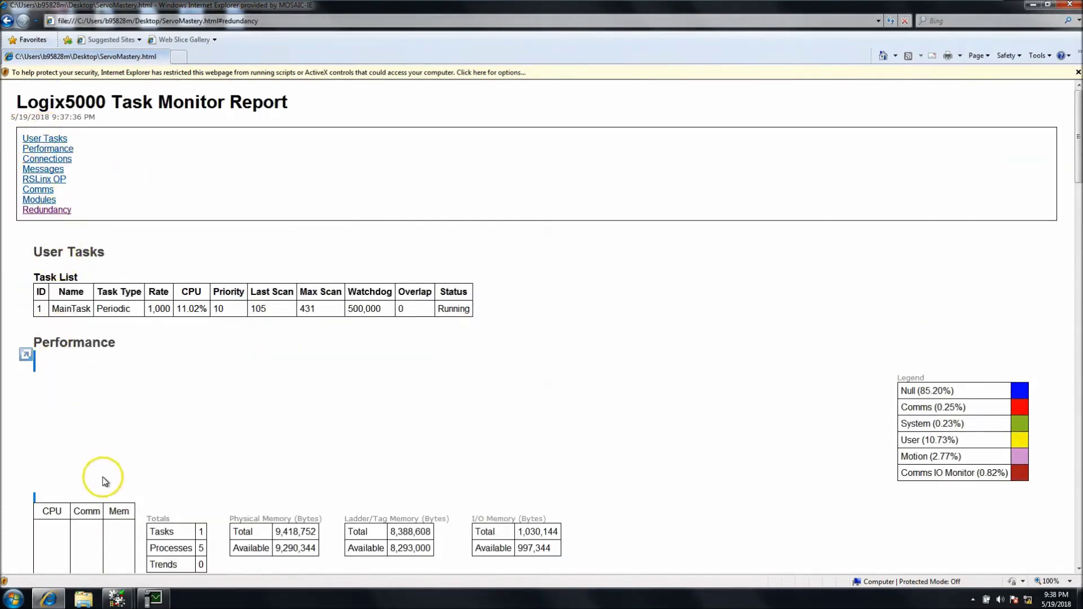
# Return to the Task Monitor, view the CPU usage for all tasks as Bar, Grid and Pie charts, and close the program.
pyautogui.click(154, 598)
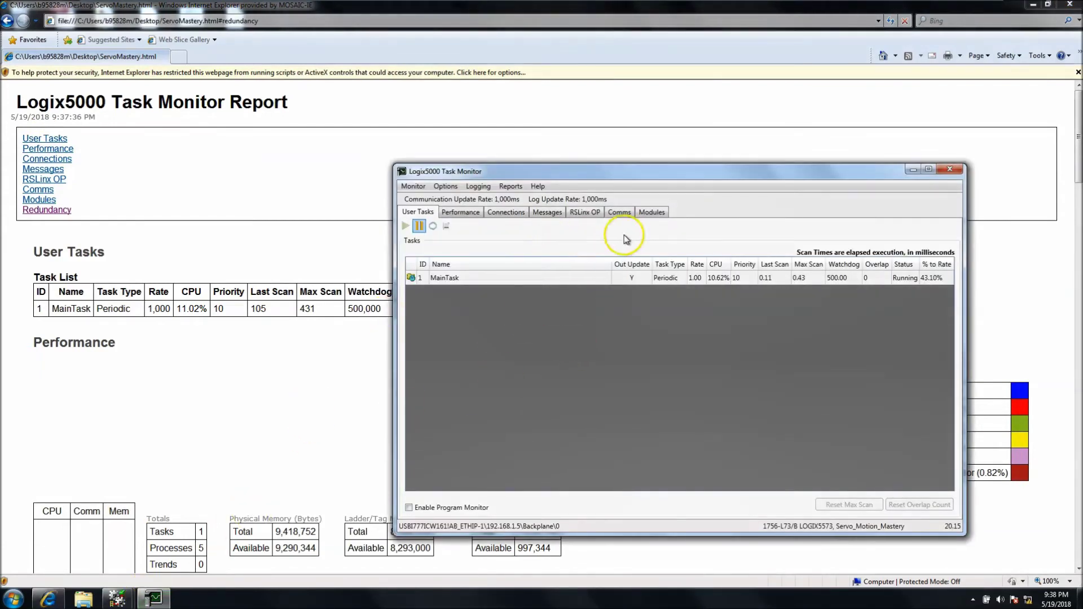
pyautogui.click(459, 217)
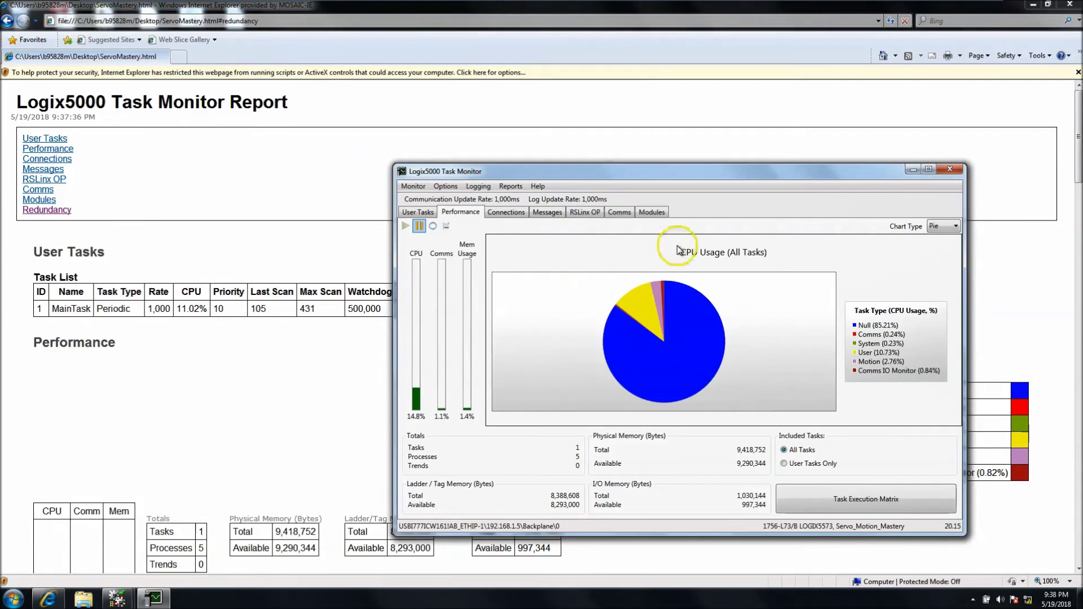
pyautogui.click(958, 228)
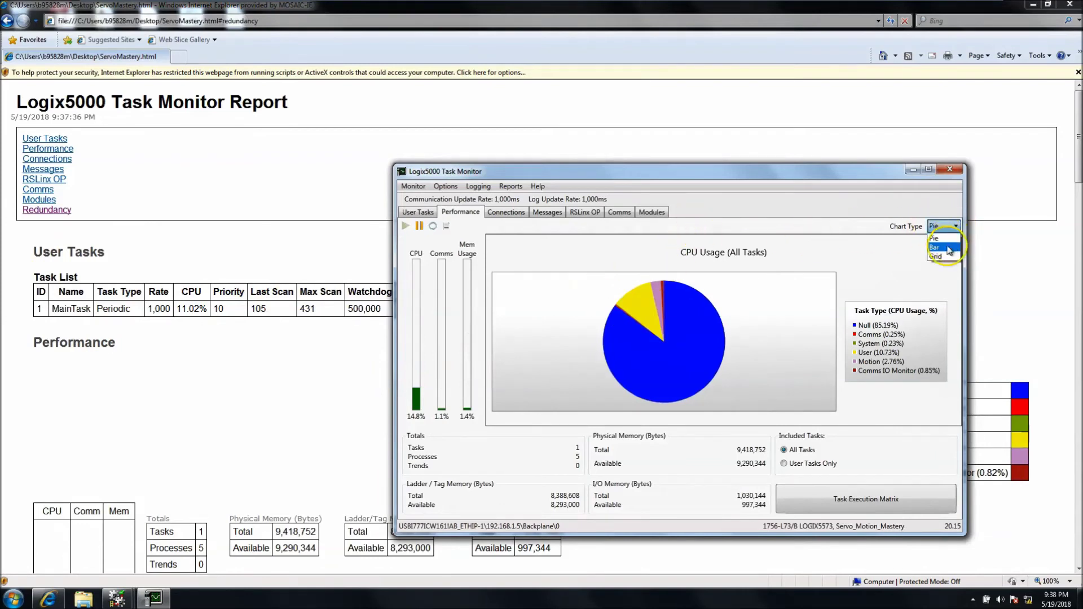
pyautogui.click(947, 249)
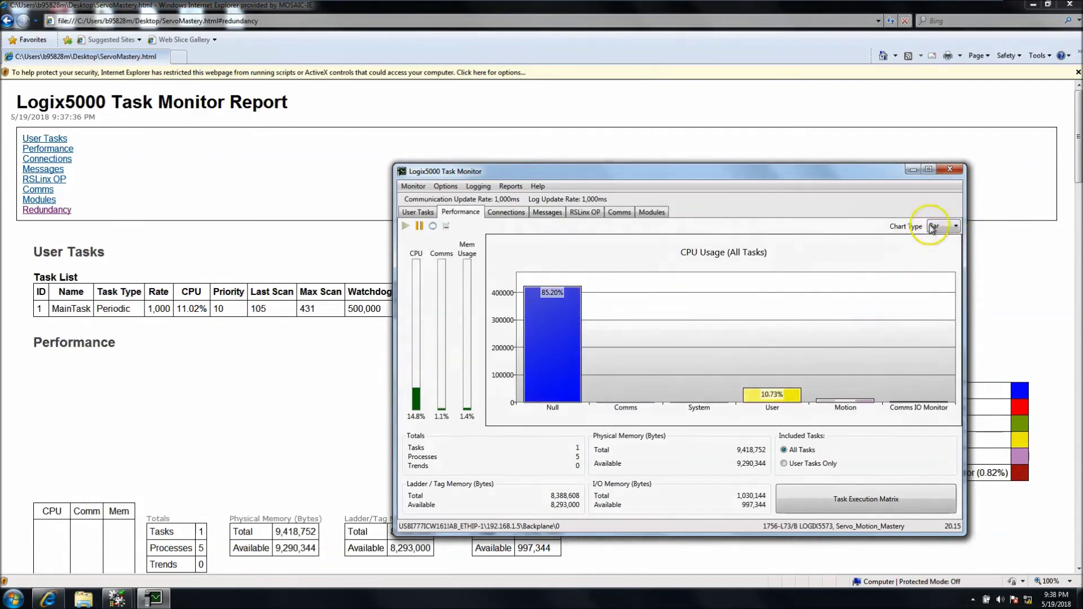
pyautogui.click(956, 228)
pyautogui.click(949, 258)
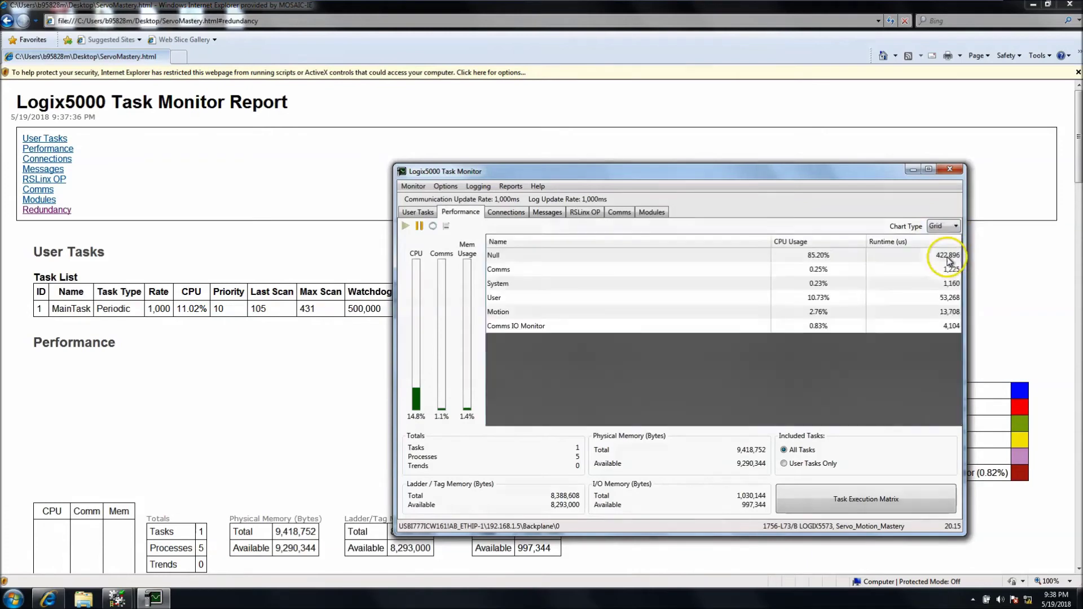
pyautogui.click(952, 229)
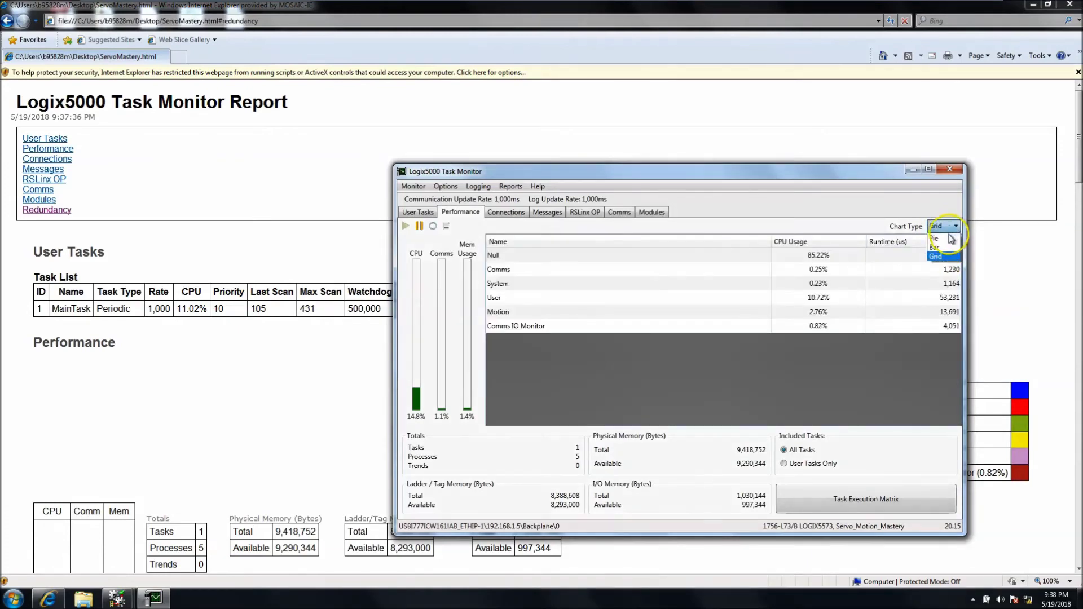
pyautogui.click(946, 239)
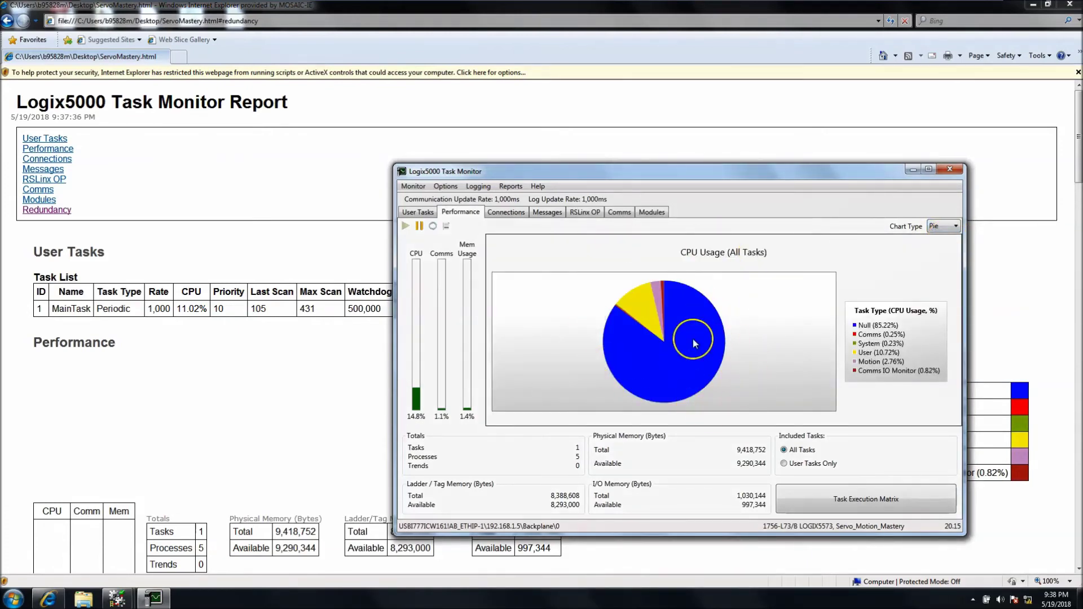
pyautogui.moveTo(682, 361)
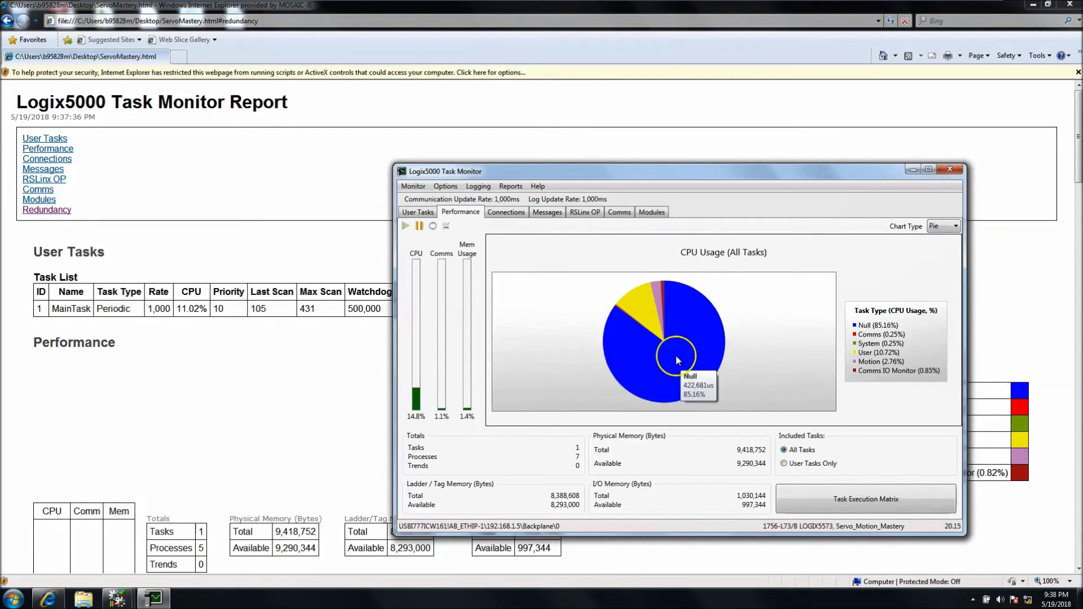
pyautogui.click(950, 169)
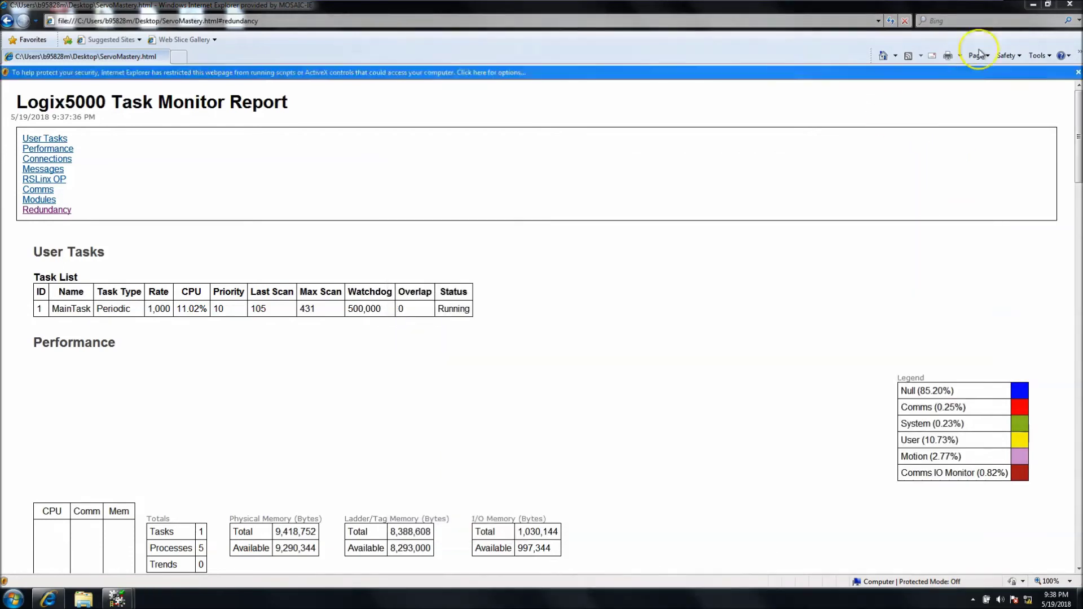
# Close the report in Internet Explorer and switch back to the RSLogix 5000 window showing the Servo_Controls ladder routine.
pyautogui.click(1070, 3)
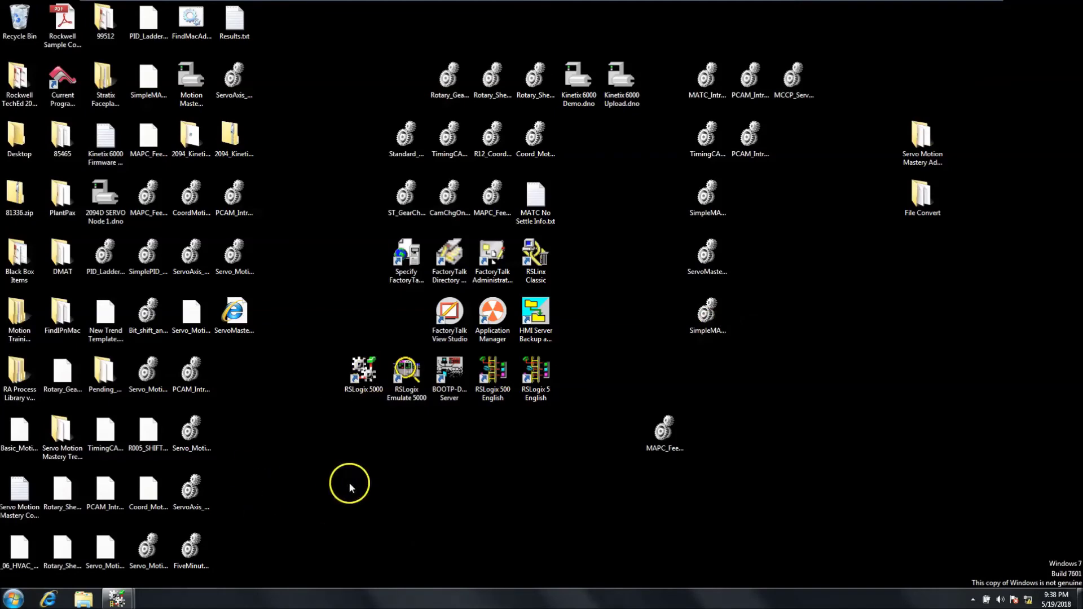
pyautogui.moveTo(118, 599)
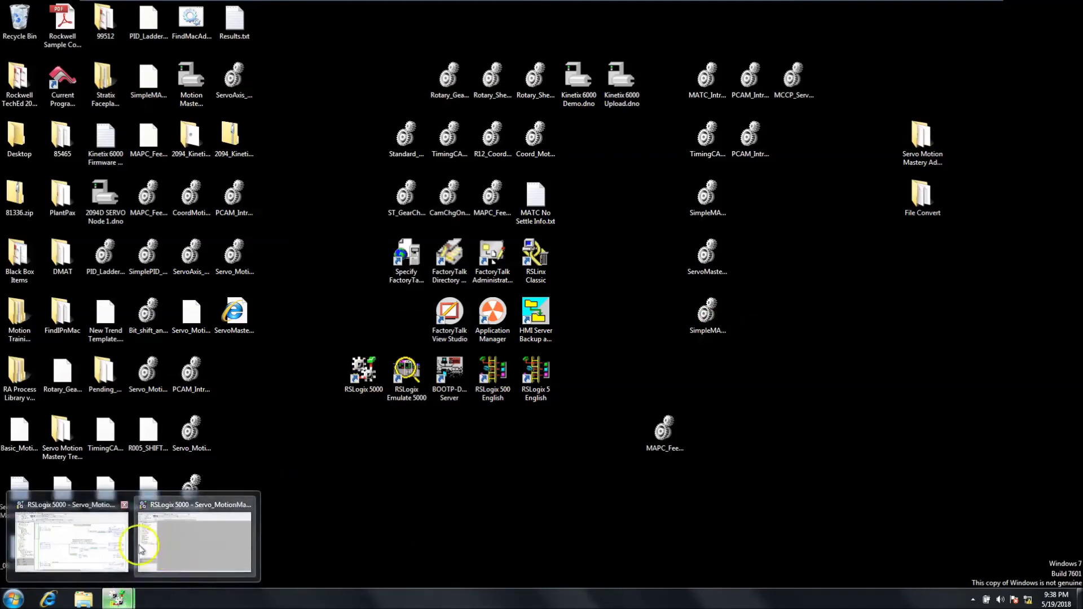
pyautogui.click(103, 549)
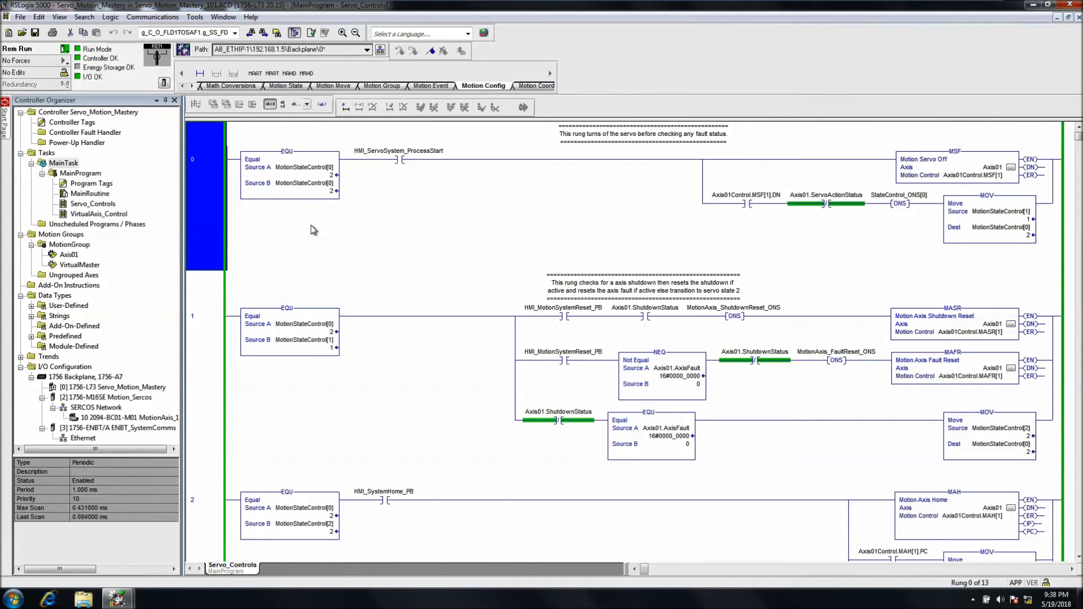
# Locate the Logix5000 Task Monitor among the Rockwell Software RSLogix 5000 Tools programs, launch it and close it again.
pyautogui.click(17, 598)
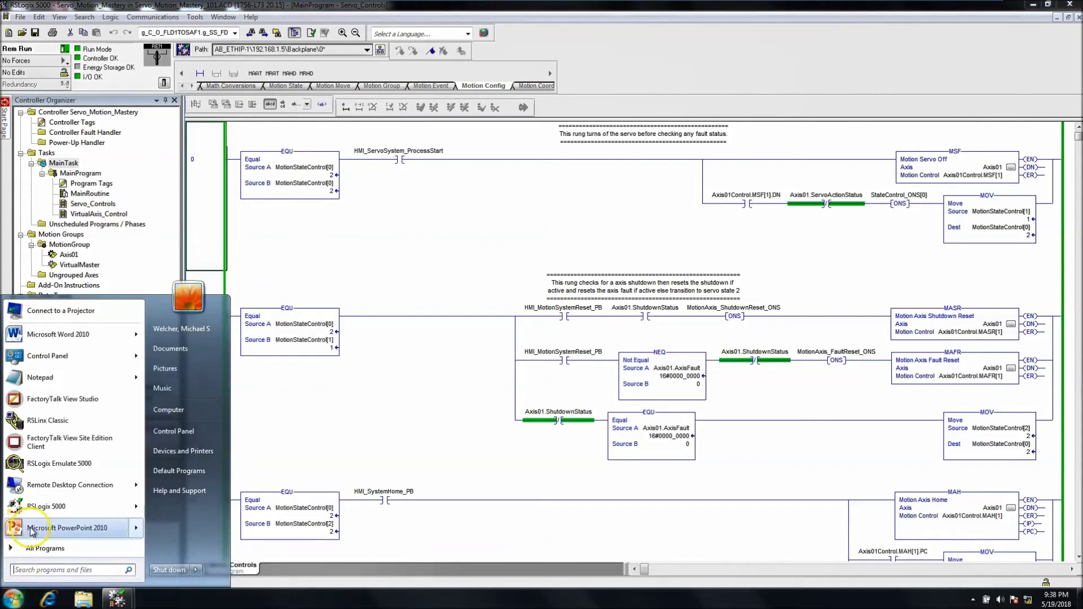
pyautogui.click(55, 550)
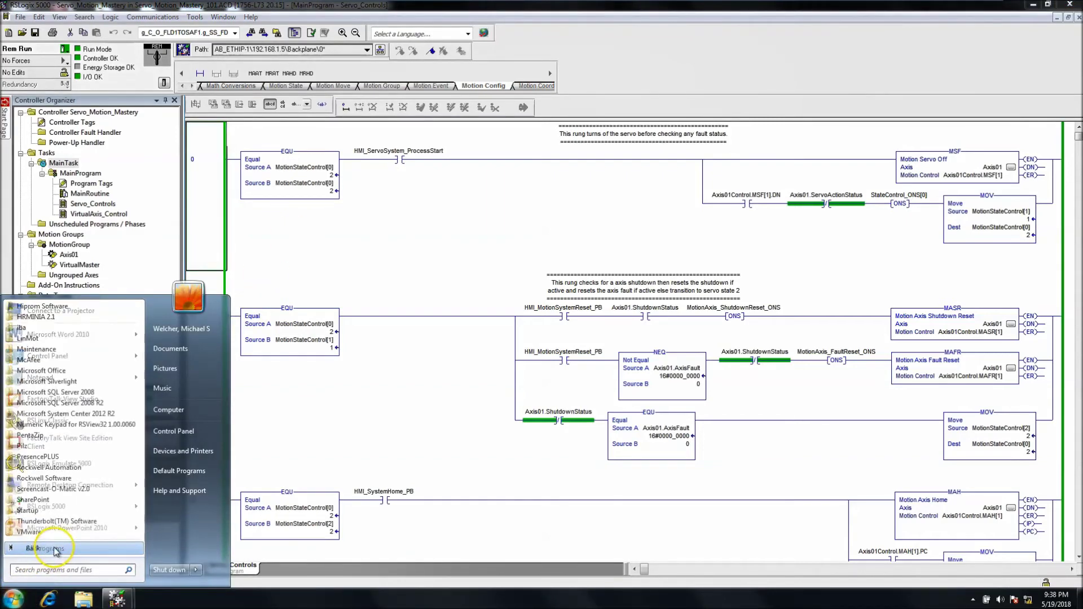
pyautogui.click(79, 478)
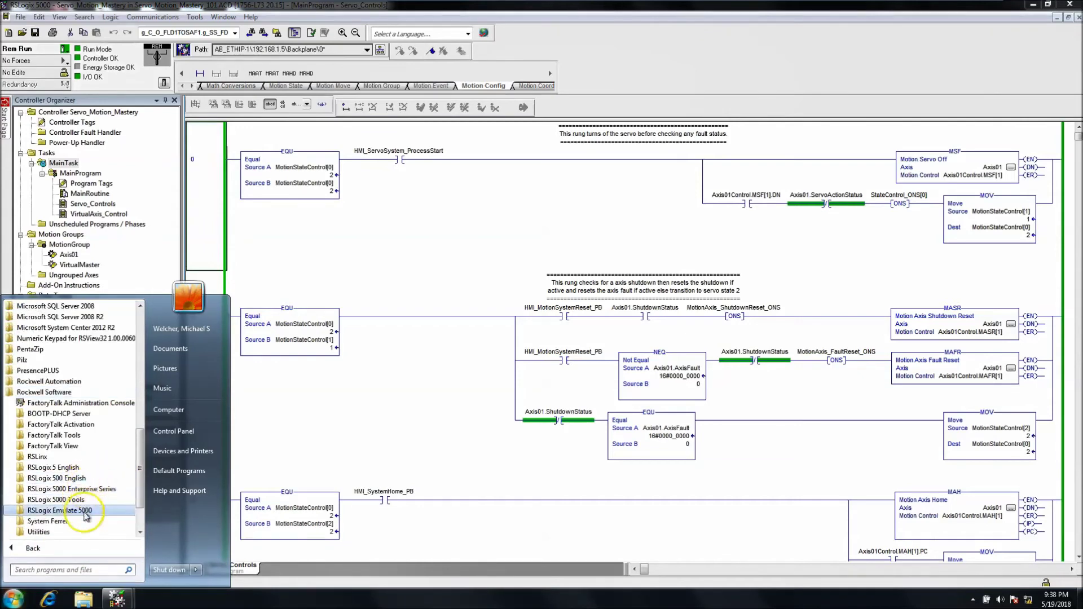
pyautogui.click(79, 491)
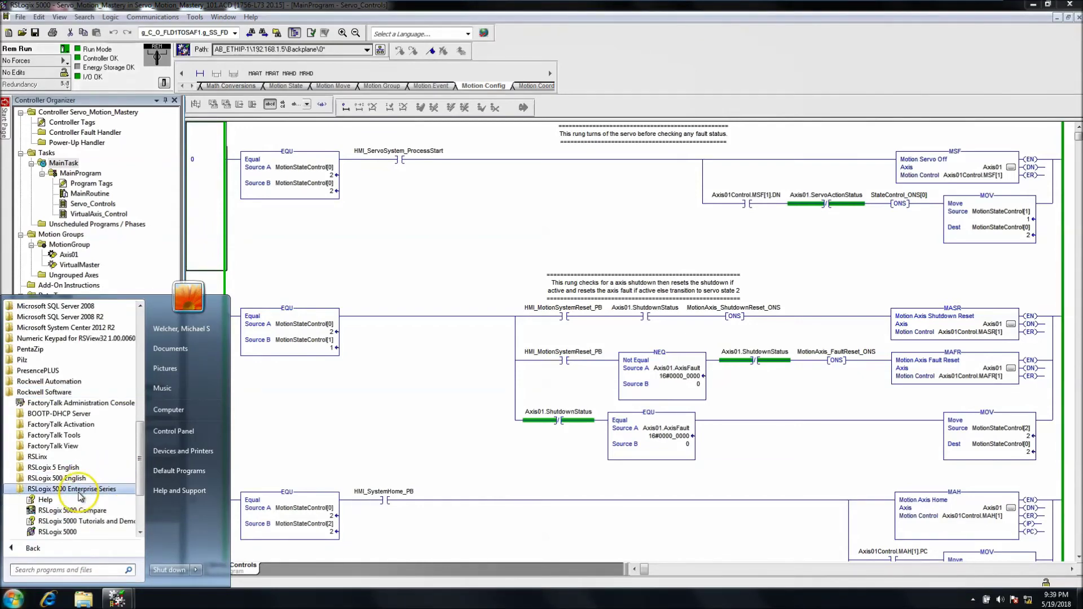
pyautogui.moveTo(141, 486); pyautogui.dragTo(141, 504)
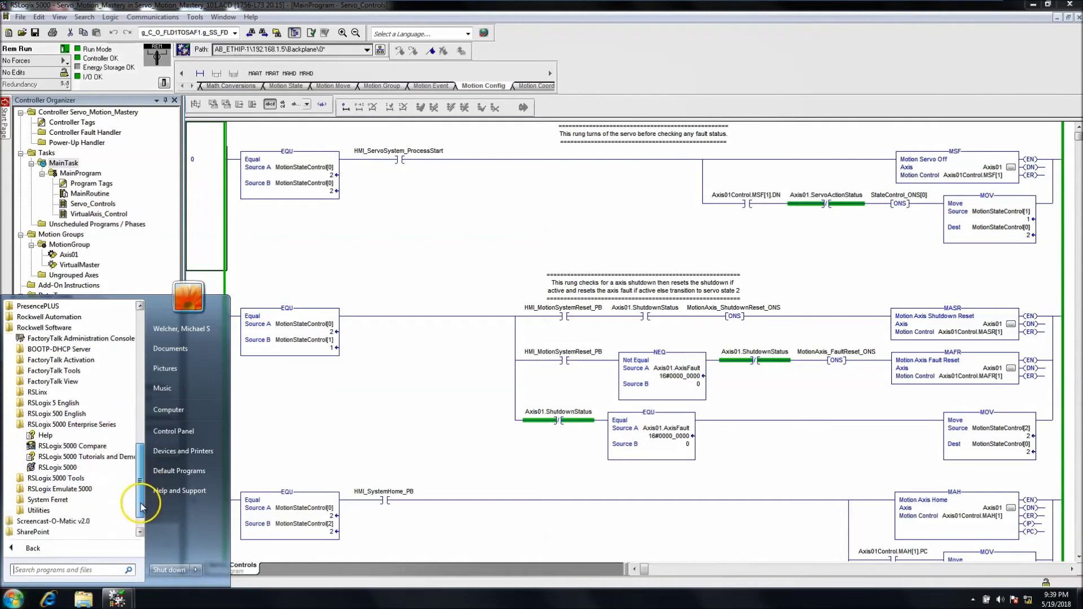
pyautogui.click(78, 469)
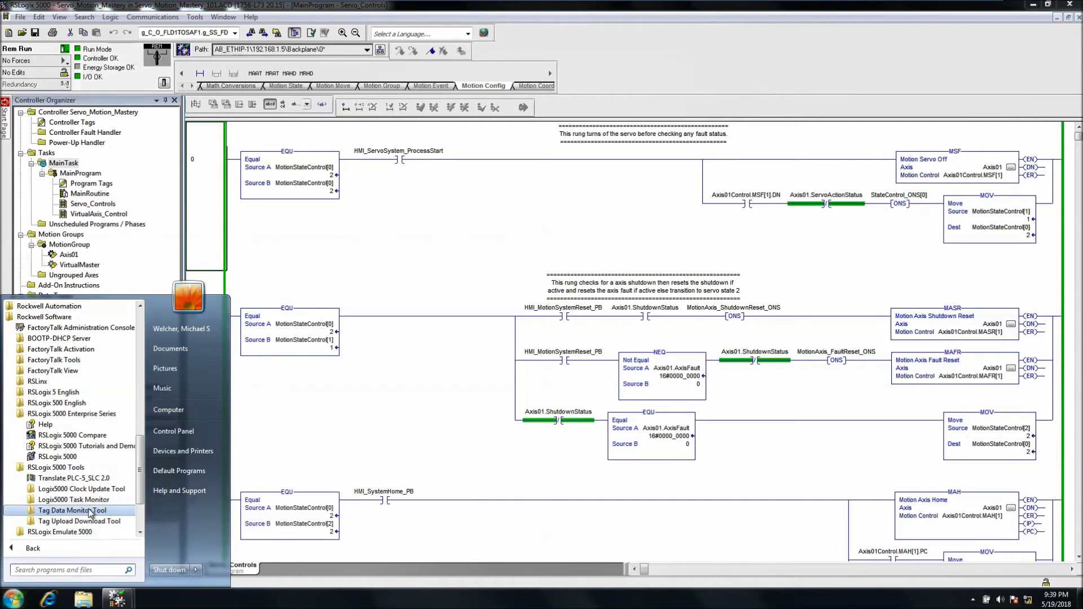
pyautogui.click(81, 504)
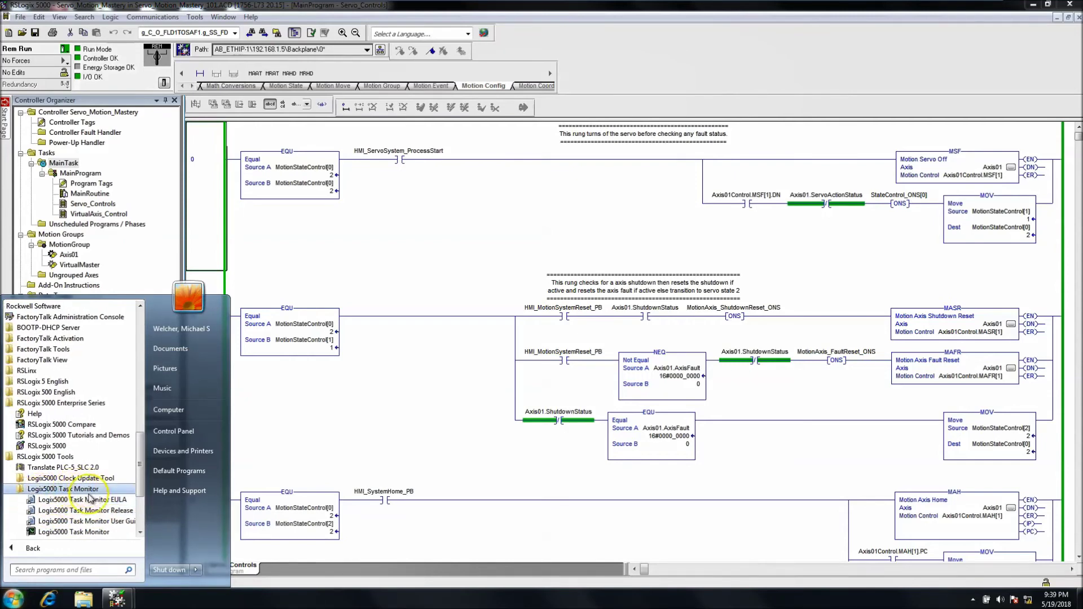
pyautogui.click(79, 532)
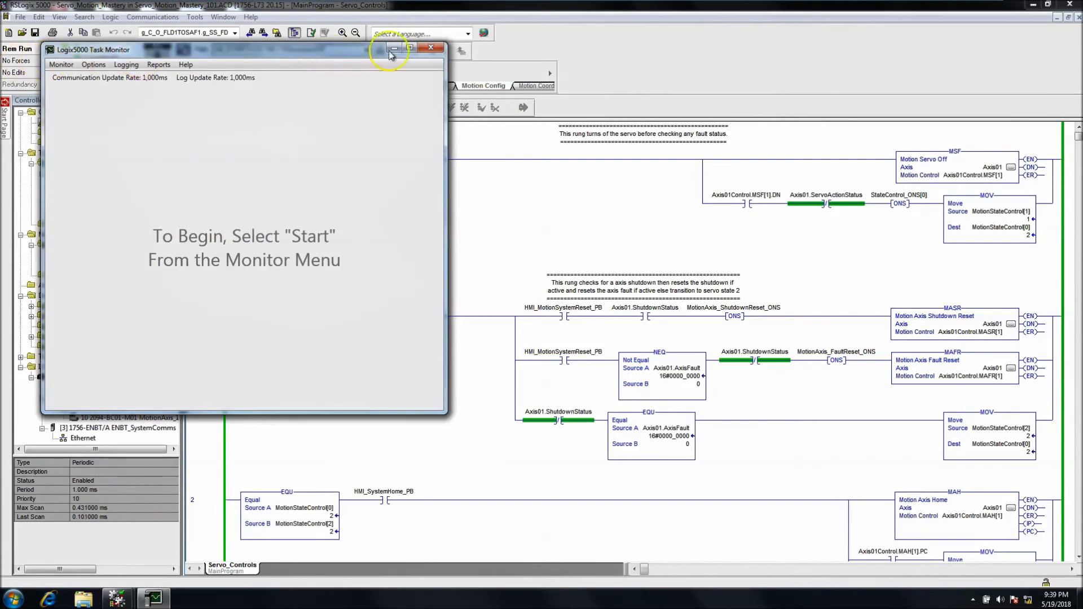
pyautogui.click(440, 52)
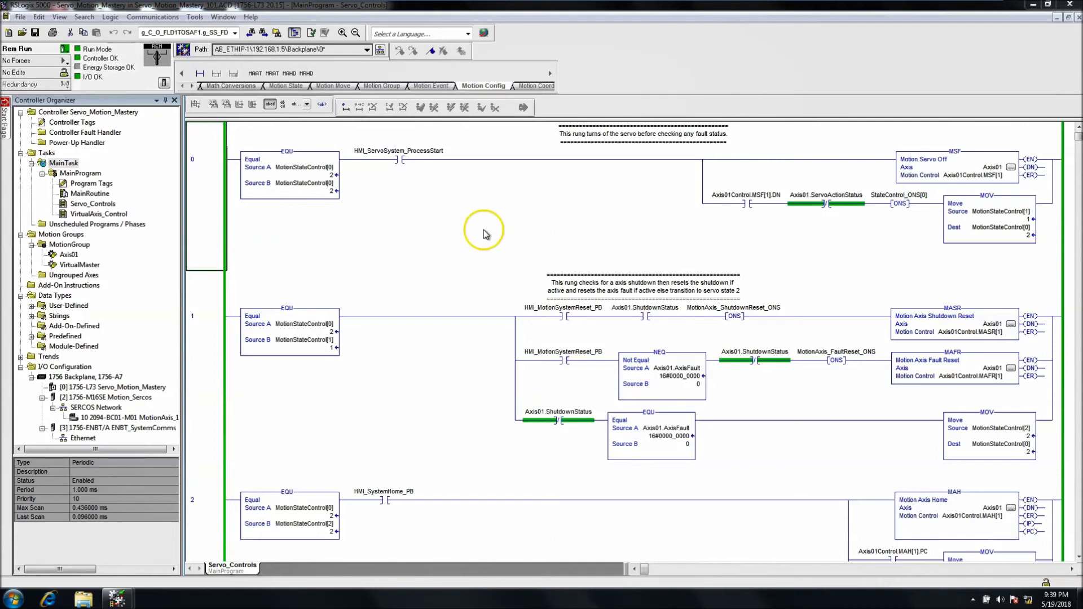
pyautogui.rightClick(63, 165)
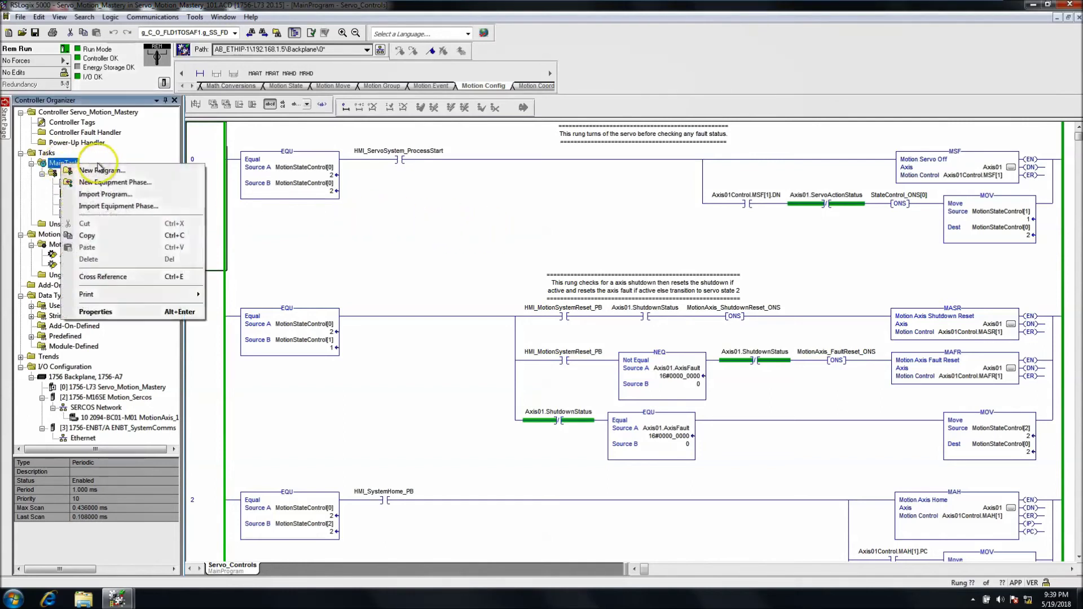
pyautogui.click(113, 312)
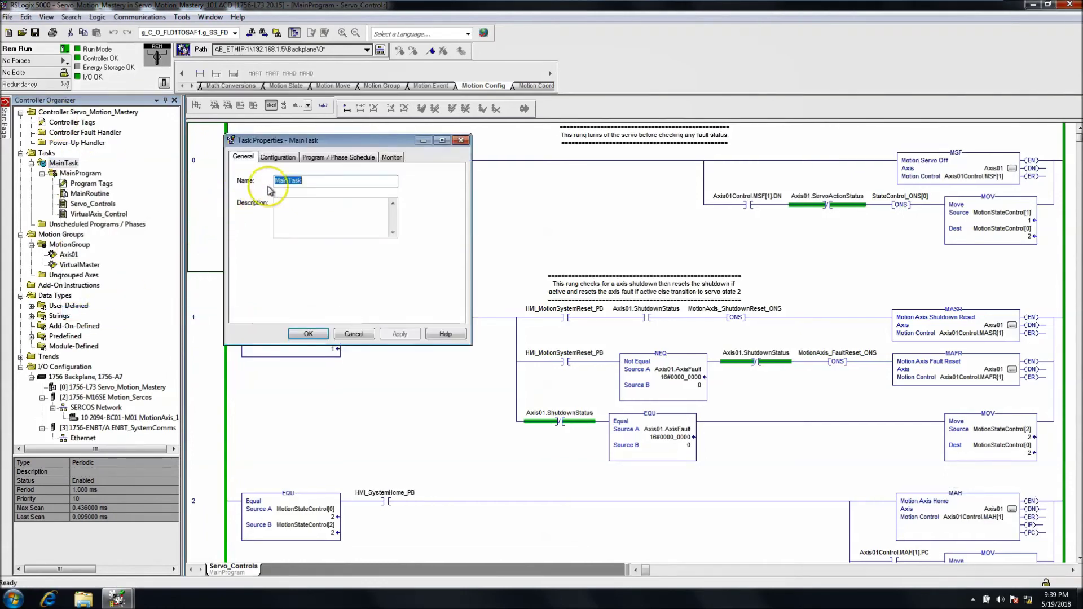
pyautogui.click(278, 157)
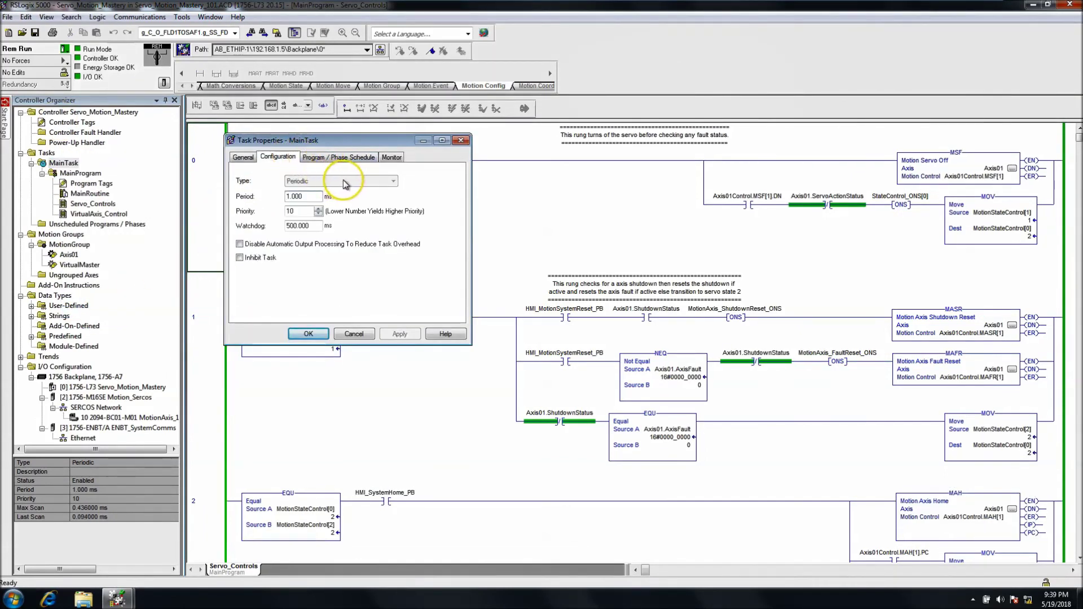
pyautogui.click(354, 334)
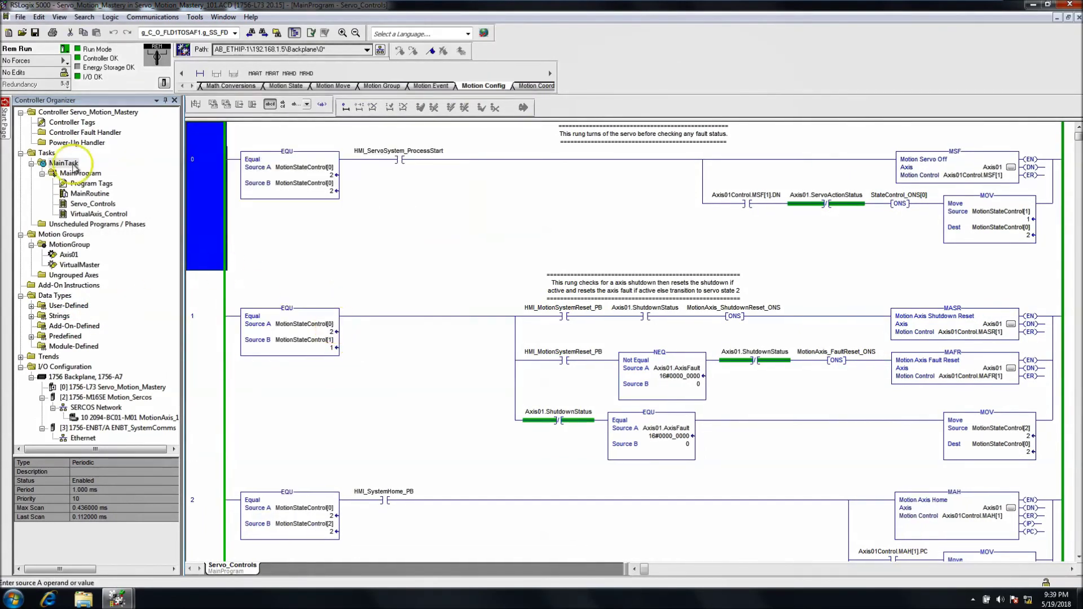
# Change the controller mode to Remote Program and confirm the change.
pyautogui.click(67, 60)
pyautogui.click(101, 105)
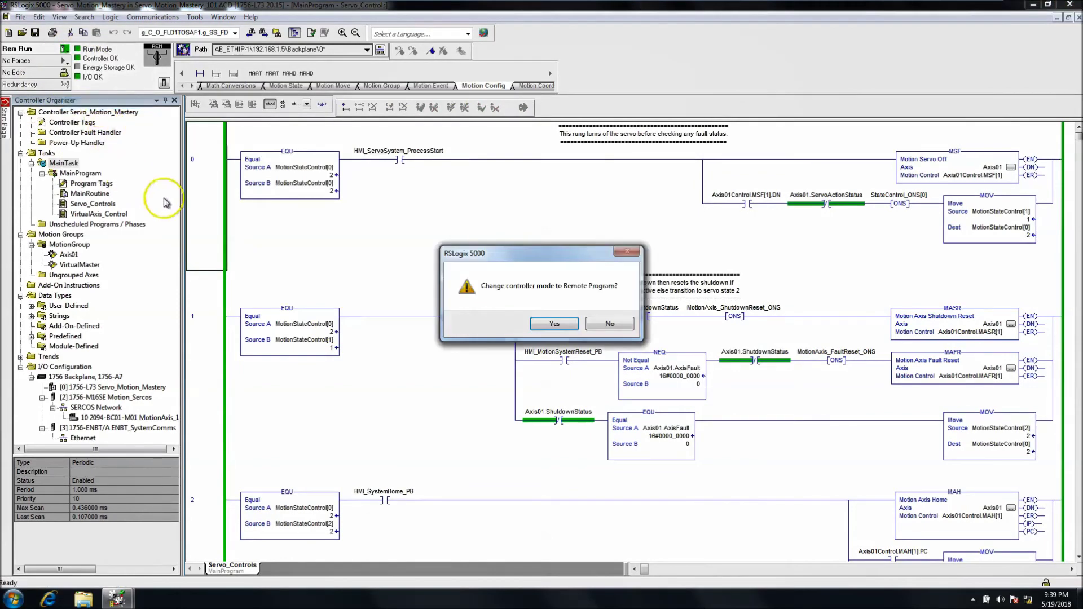
pyautogui.click(553, 325)
# Set the MainTask type to Continuous in its configuration properties and apply the change.
pyautogui.rightClick(63, 164)
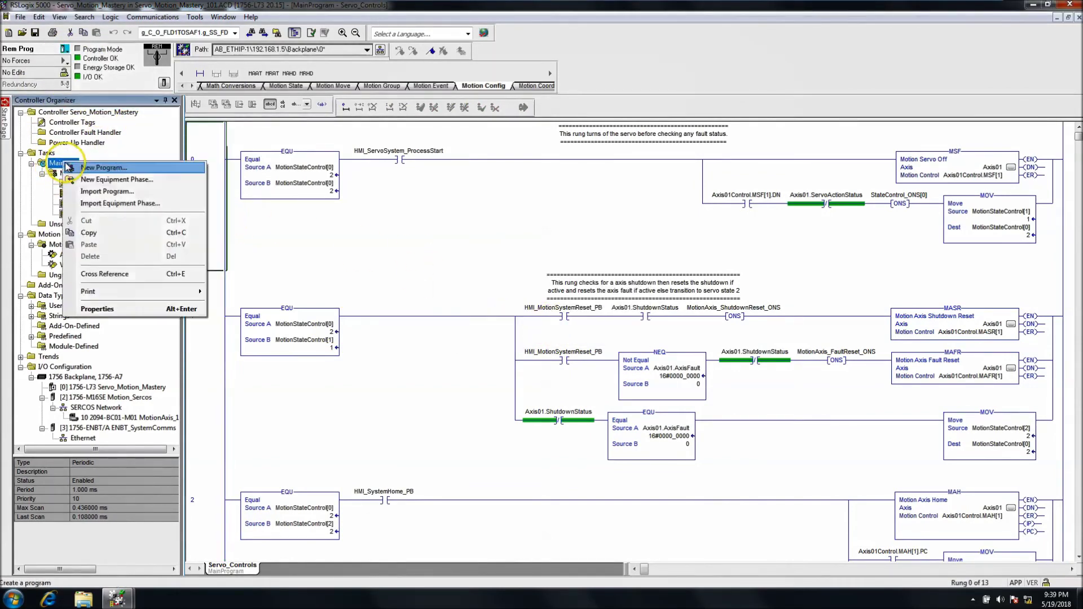
pyautogui.click(136, 308)
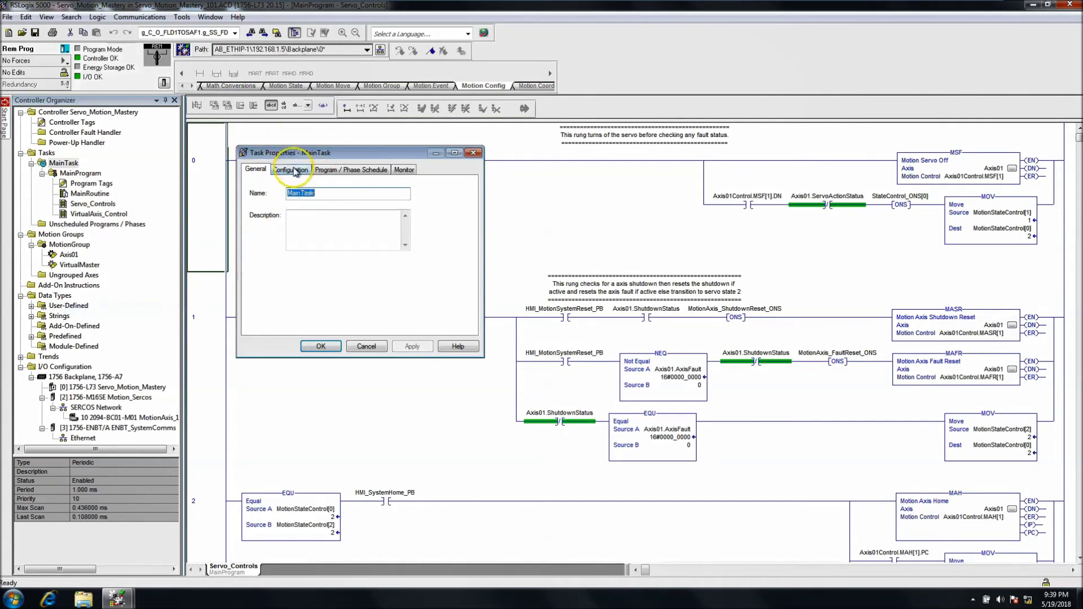
pyautogui.click(295, 171)
pyautogui.click(353, 194)
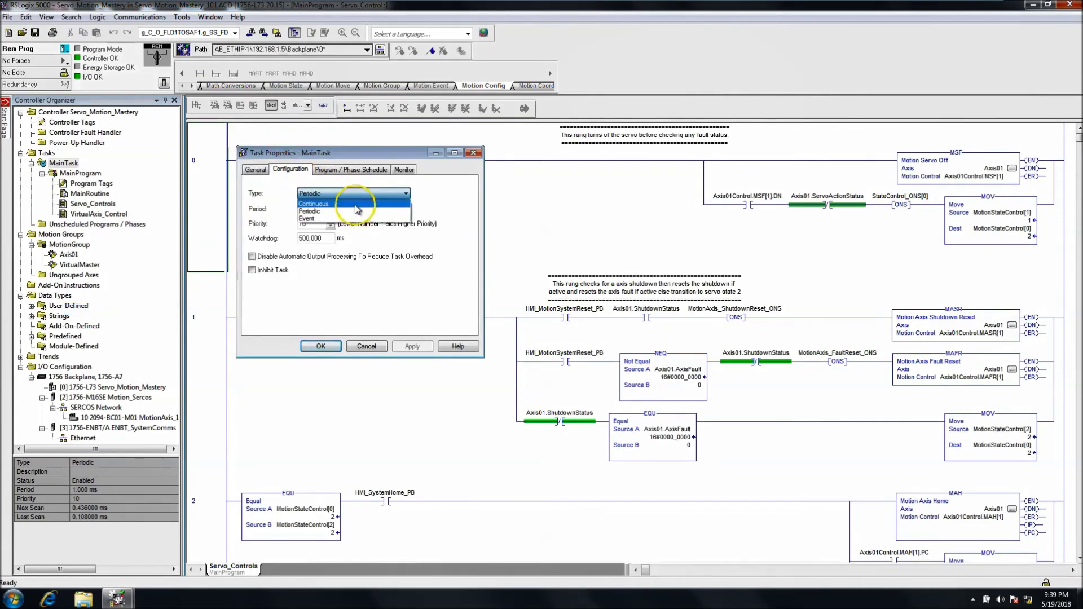
pyautogui.click(356, 205)
pyautogui.click(412, 346)
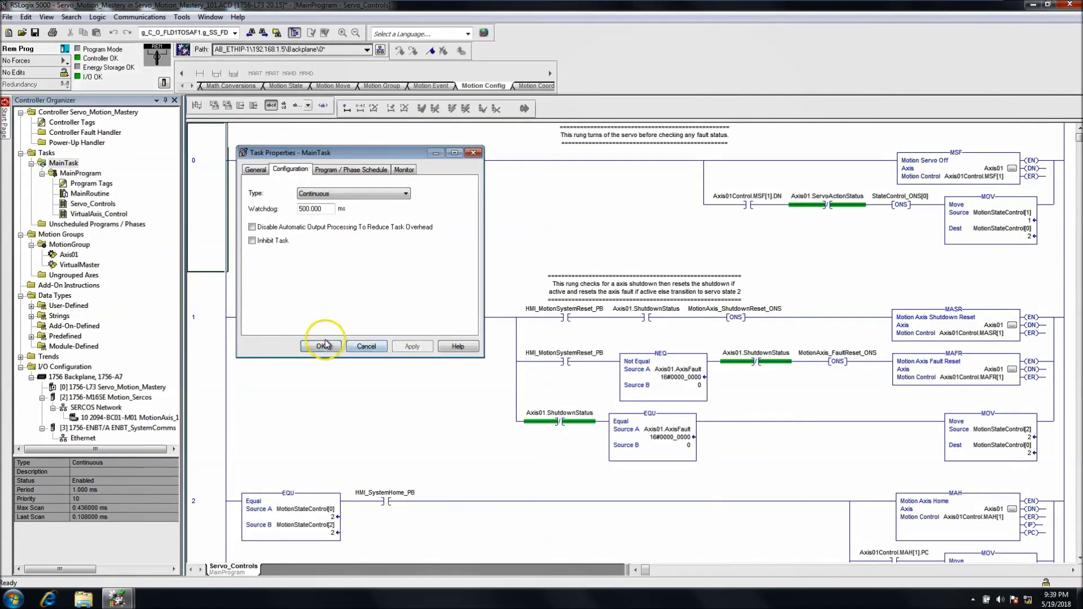
pyautogui.click(323, 346)
# Launch the Logix5000 Task Monitor from the RSLogix 5000 Tools group of the Rockwell Software programs.
pyautogui.click(11, 597)
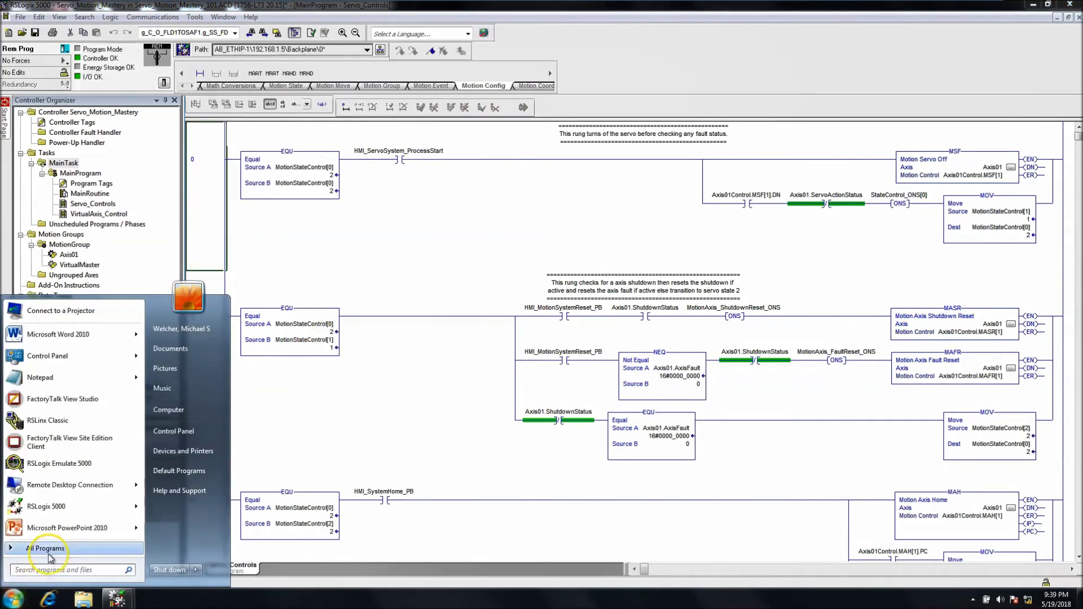
pyautogui.click(31, 548)
pyautogui.click(64, 478)
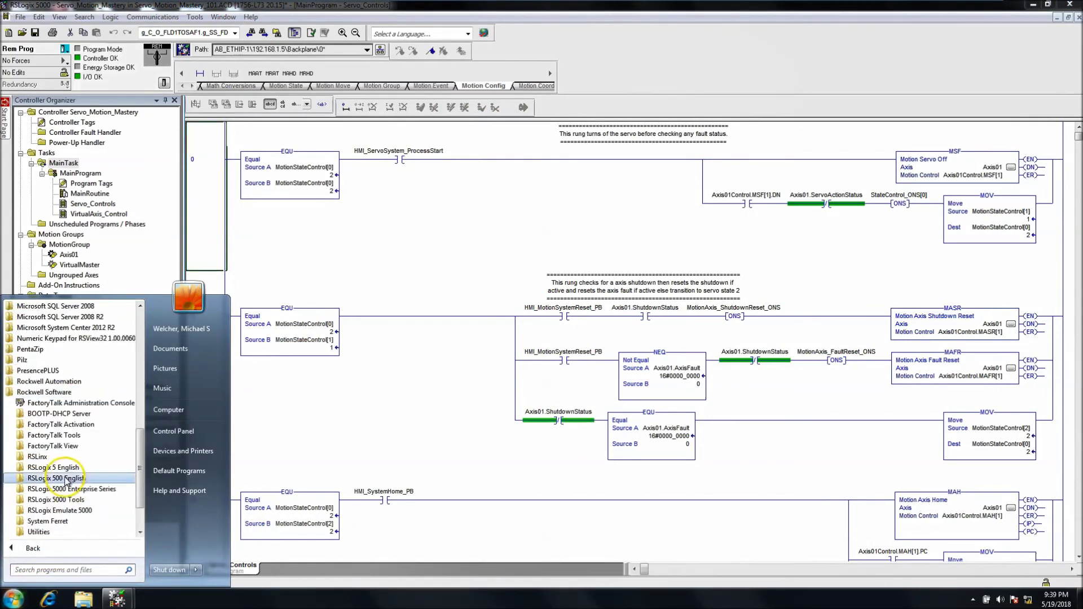
pyautogui.click(71, 488)
pyautogui.scroll(-2, 85, 485)
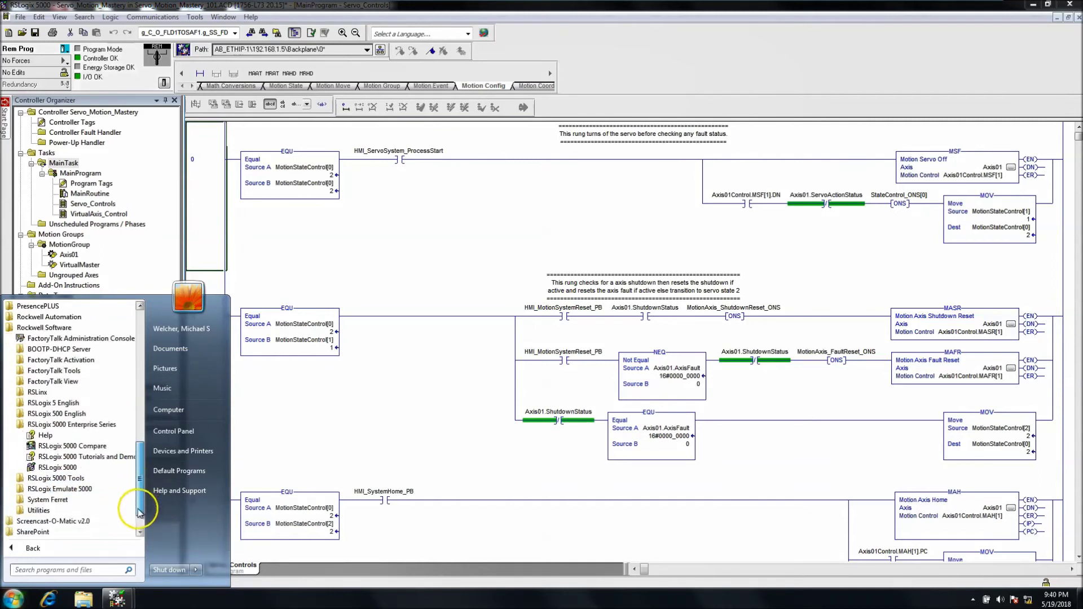
pyautogui.click(77, 479)
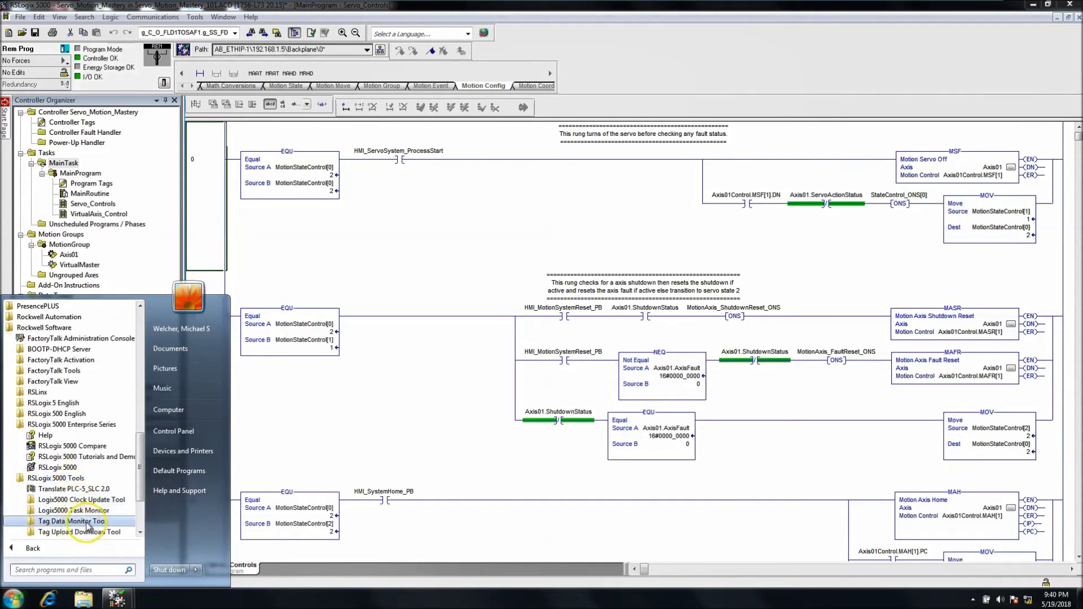
pyautogui.click(88, 522)
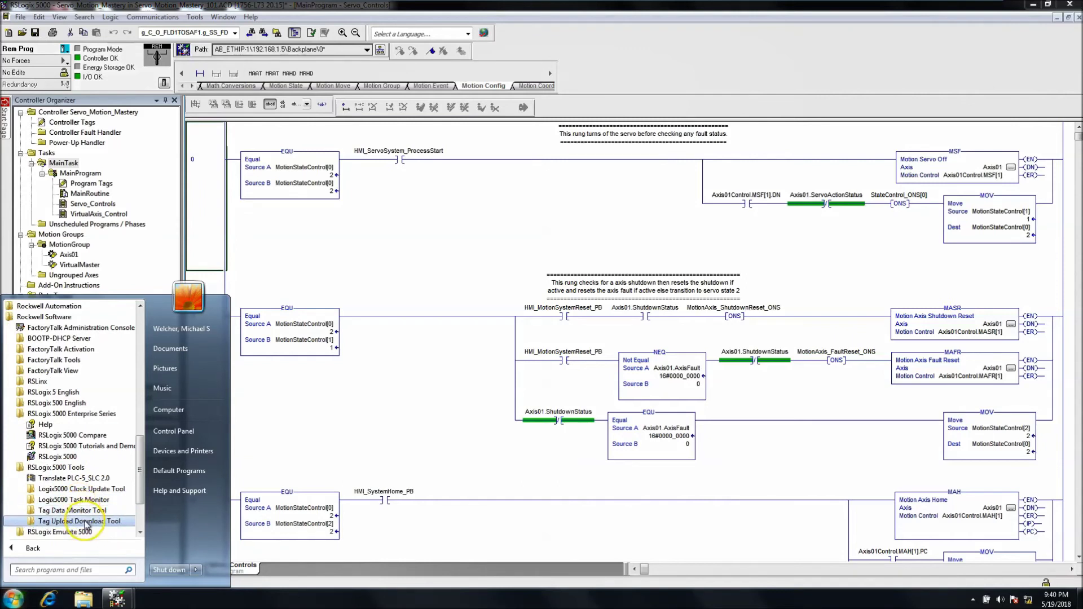
pyautogui.click(82, 500)
pyautogui.click(80, 532)
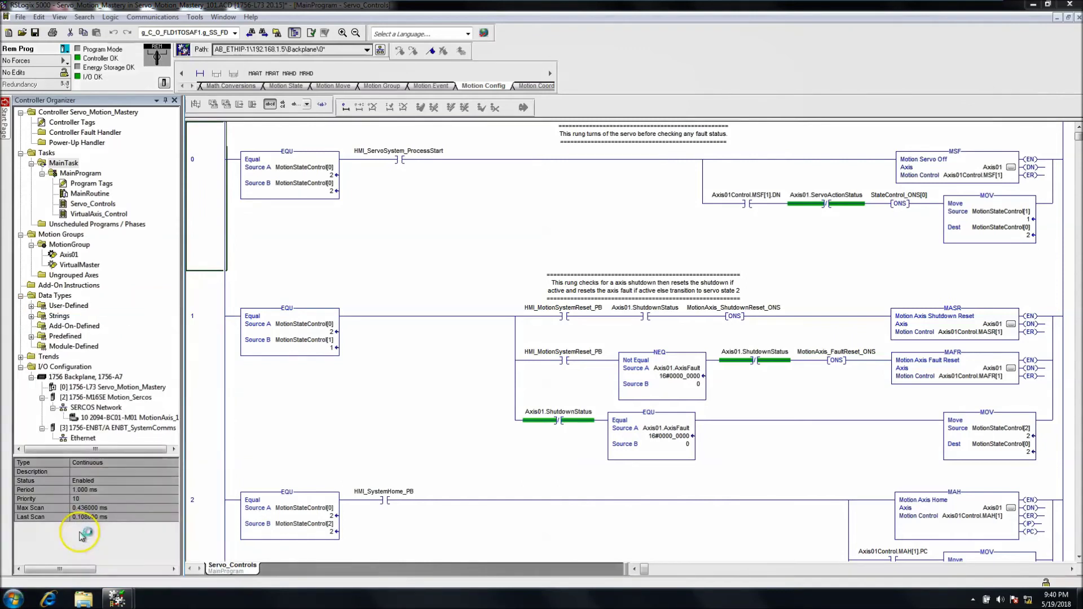
# Start monitoring the 1756-L73 Servo_Motion_Mastery controller in slot 00 of the 192.168.1.5 backplane under AB_ETHIP-1.
pyautogui.click(103, 108)
pyautogui.click(109, 121)
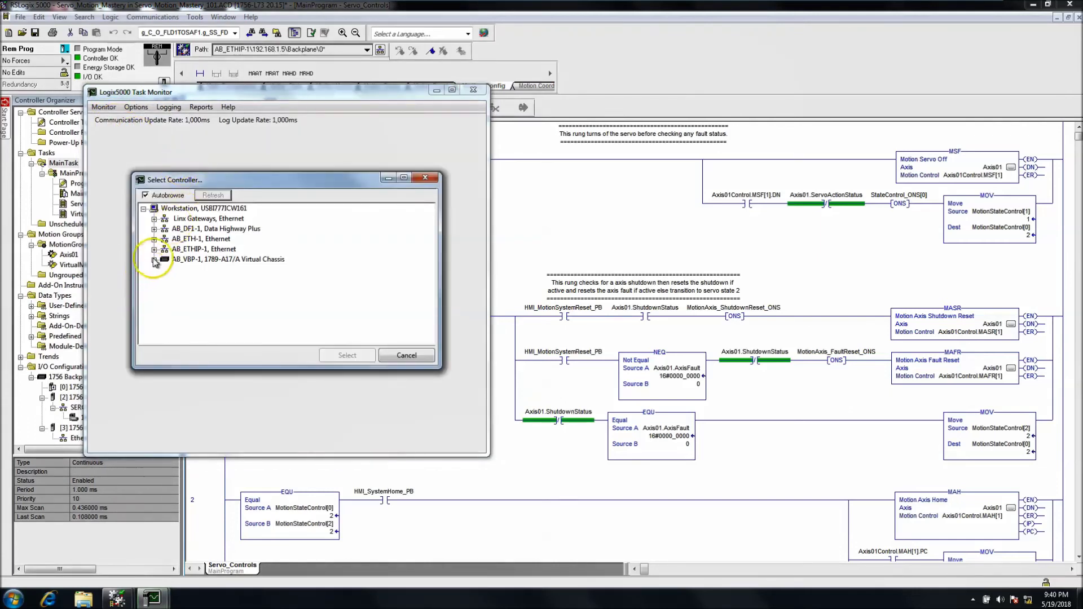
pyautogui.click(153, 249)
pyautogui.click(165, 259)
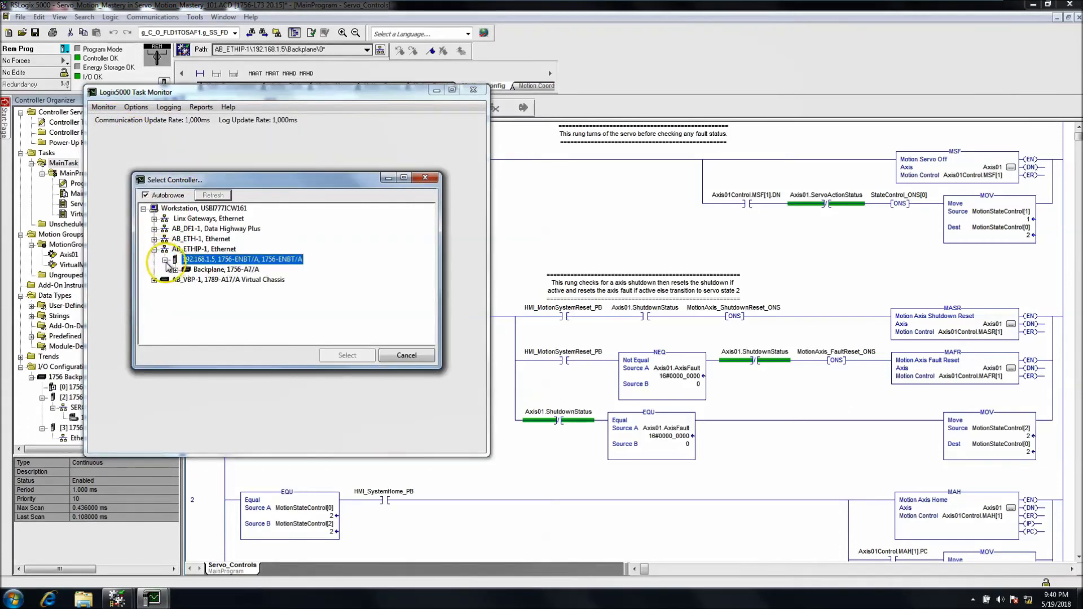
pyautogui.click(175, 270)
pyautogui.click(222, 279)
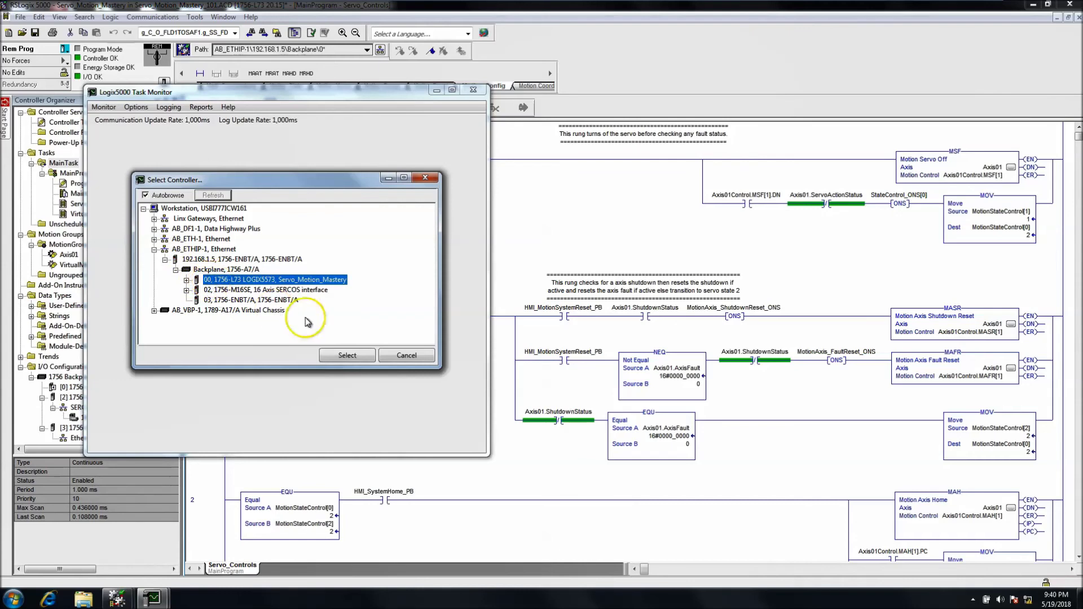
pyautogui.click(343, 356)
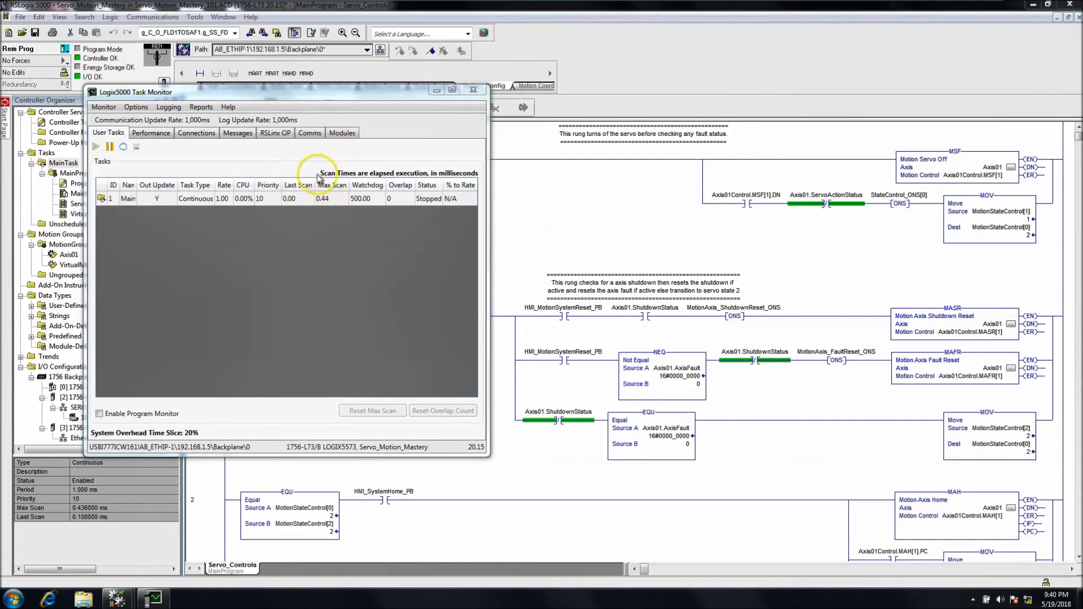
# Examine the performance view's CPU usage for the continuous task, and close the Task Monitor.
pyautogui.click(157, 136)
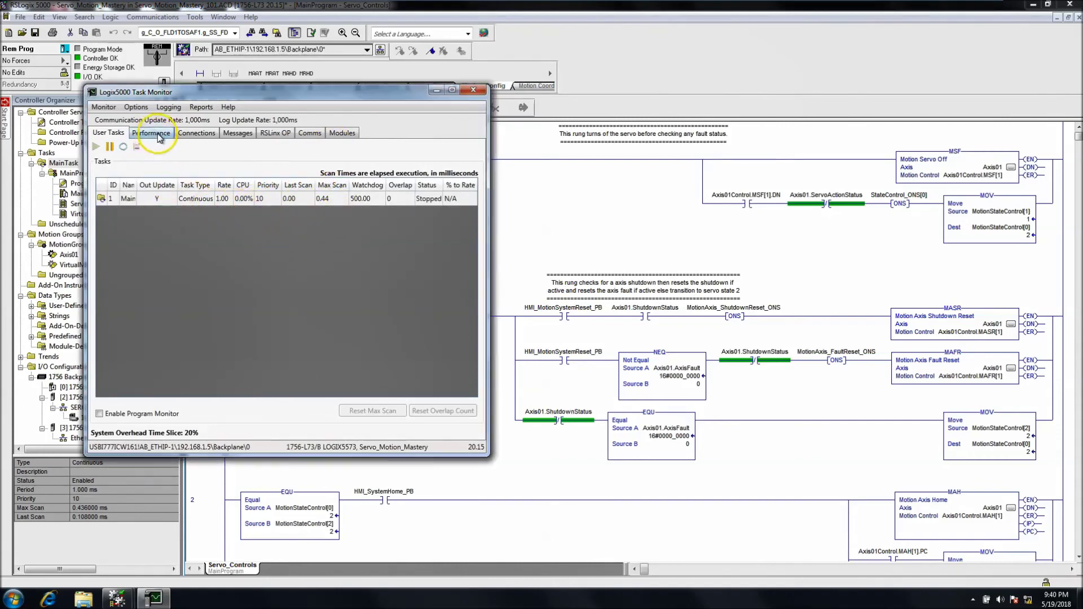
pyautogui.click(158, 136)
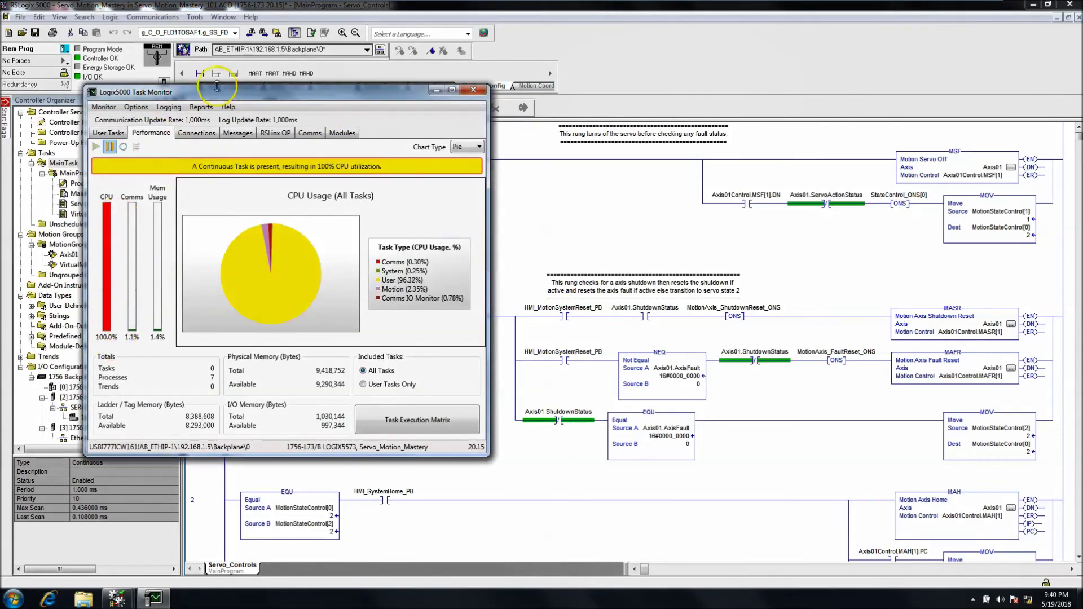
pyautogui.moveTo(236, 97); pyautogui.dragTo(476, 160)
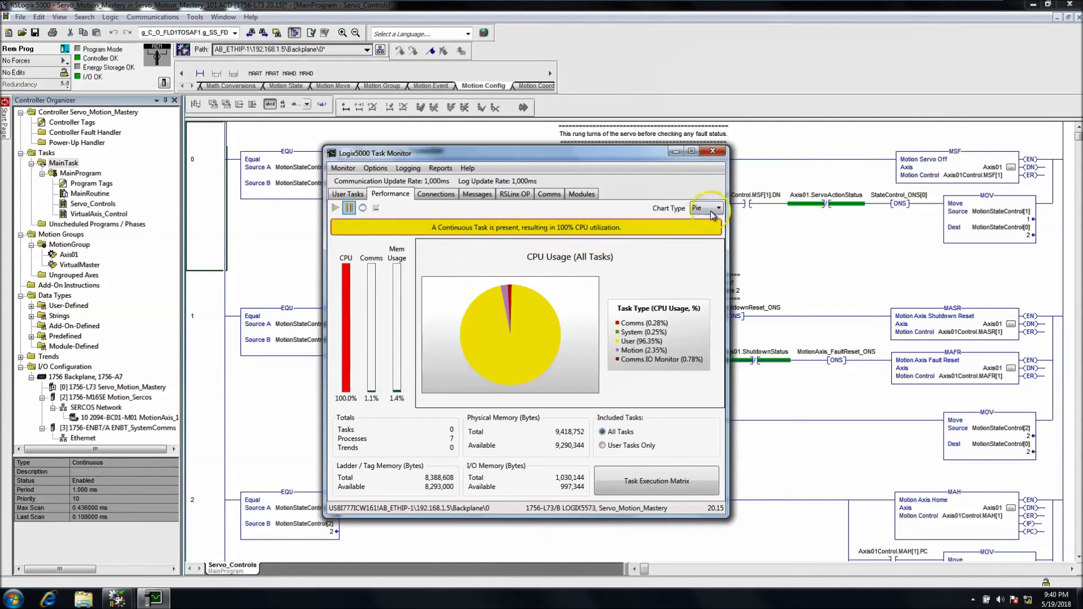
pyautogui.click(714, 152)
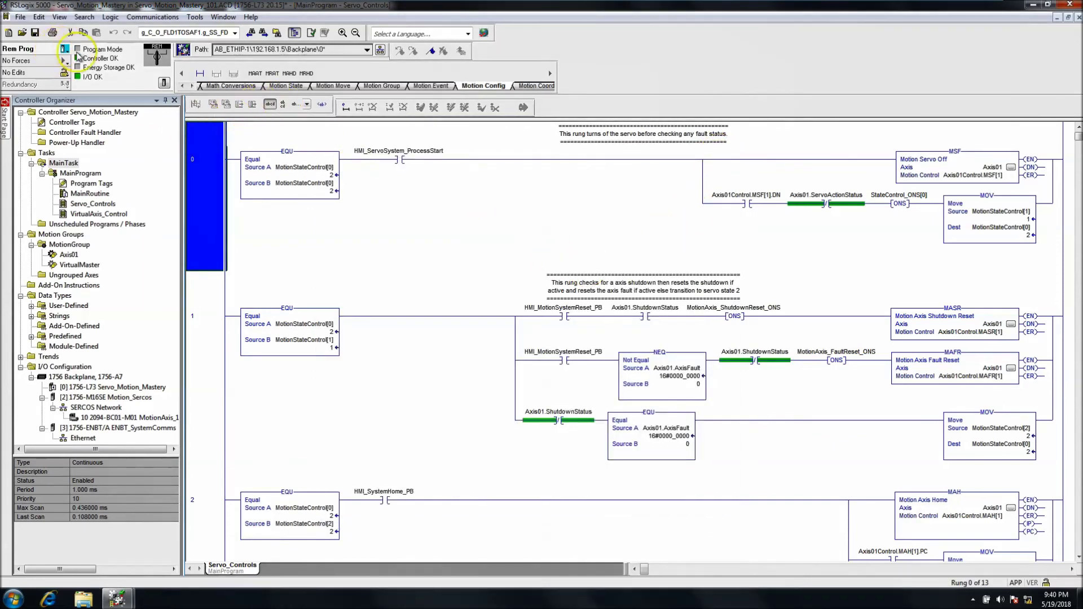
# Set the MainTask type back to Periodic in its configuration properties, apply the change, and close the properties.
pyautogui.rightClick(64, 163)
pyautogui.click(121, 309)
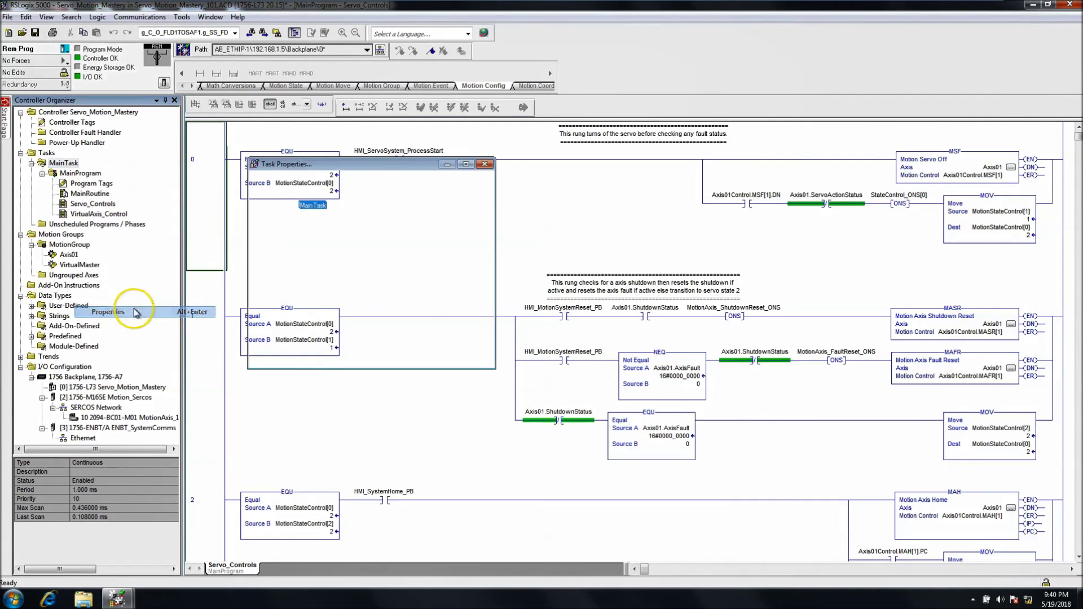
pyautogui.click(303, 182)
pyautogui.click(364, 206)
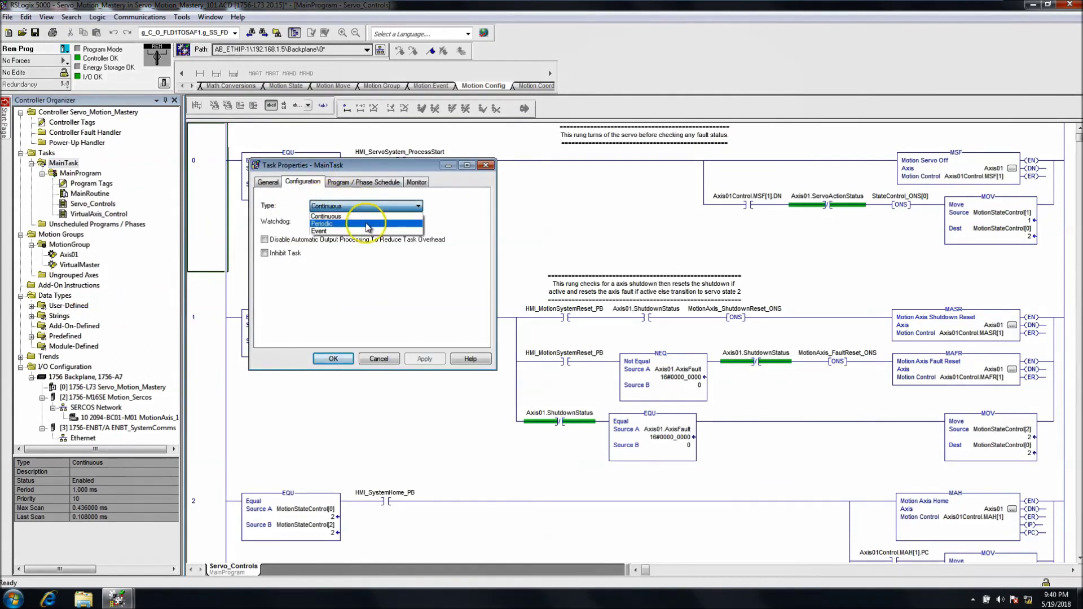
pyautogui.click(368, 225)
pyautogui.click(425, 359)
pyautogui.click(334, 359)
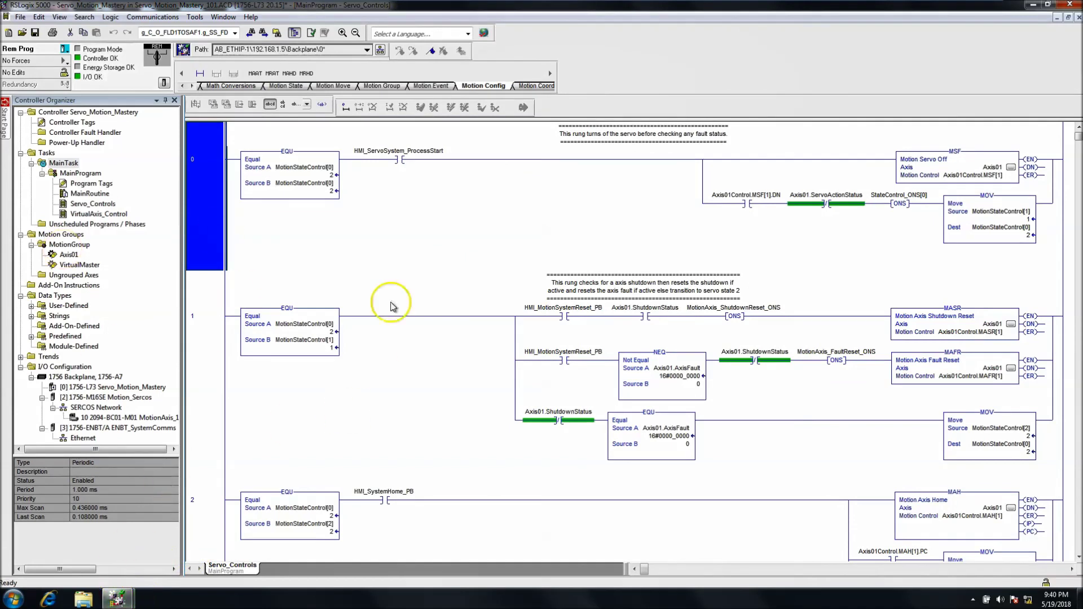
# Switch the controller from Remote Program to Remote Run mode and accept the mode change.
pyautogui.click(66, 49)
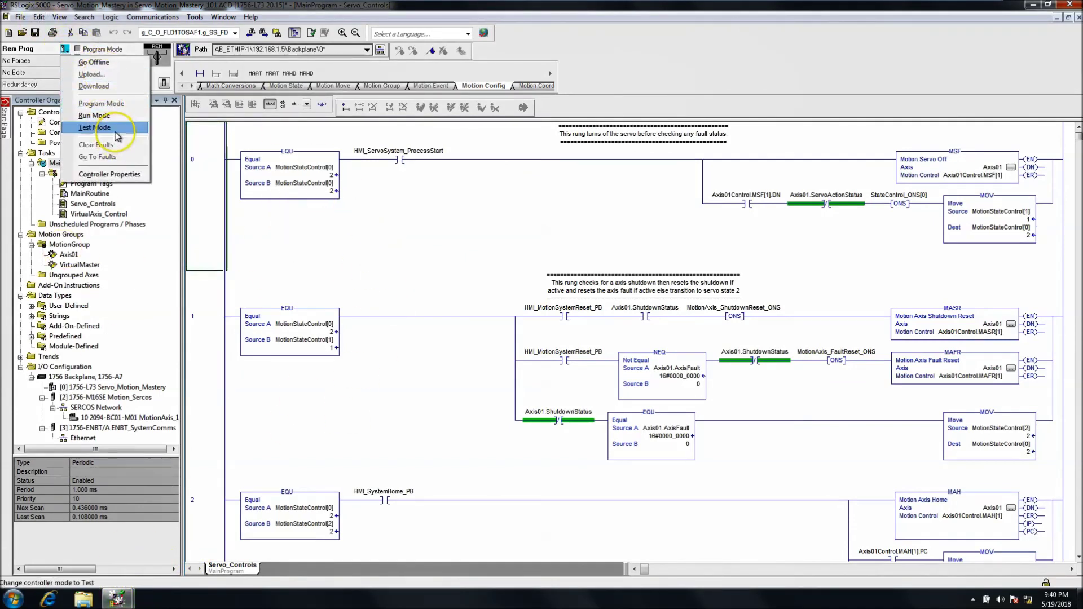
pyautogui.click(112, 116)
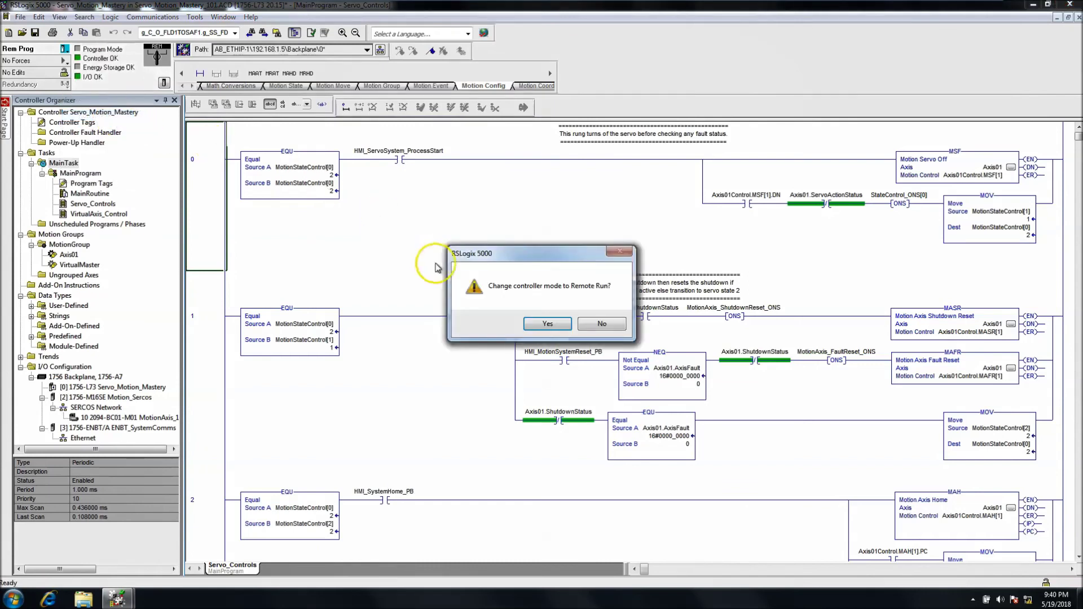
pyautogui.click(546, 326)
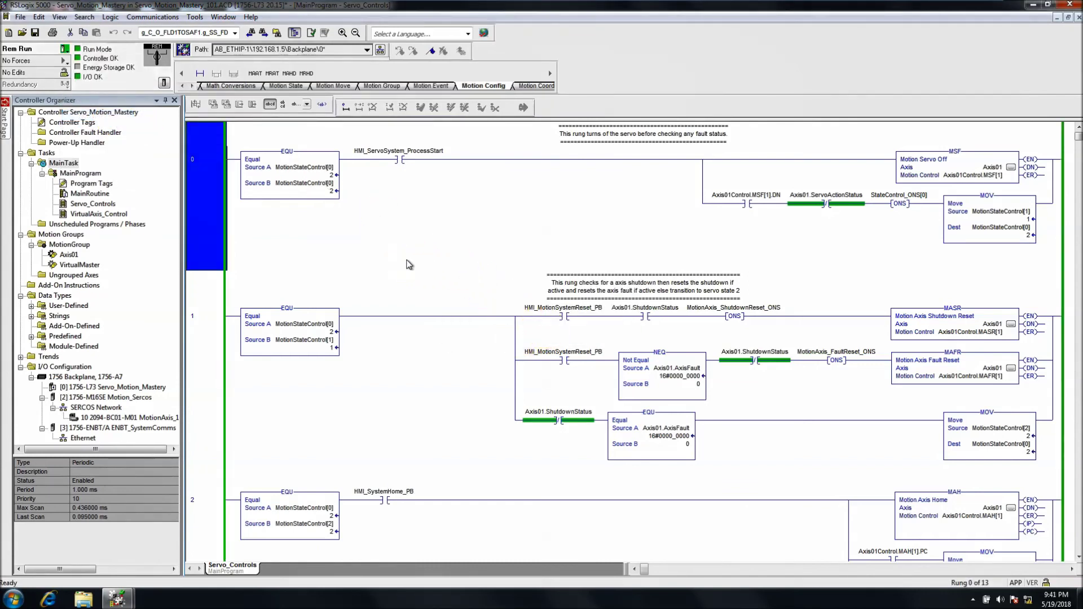